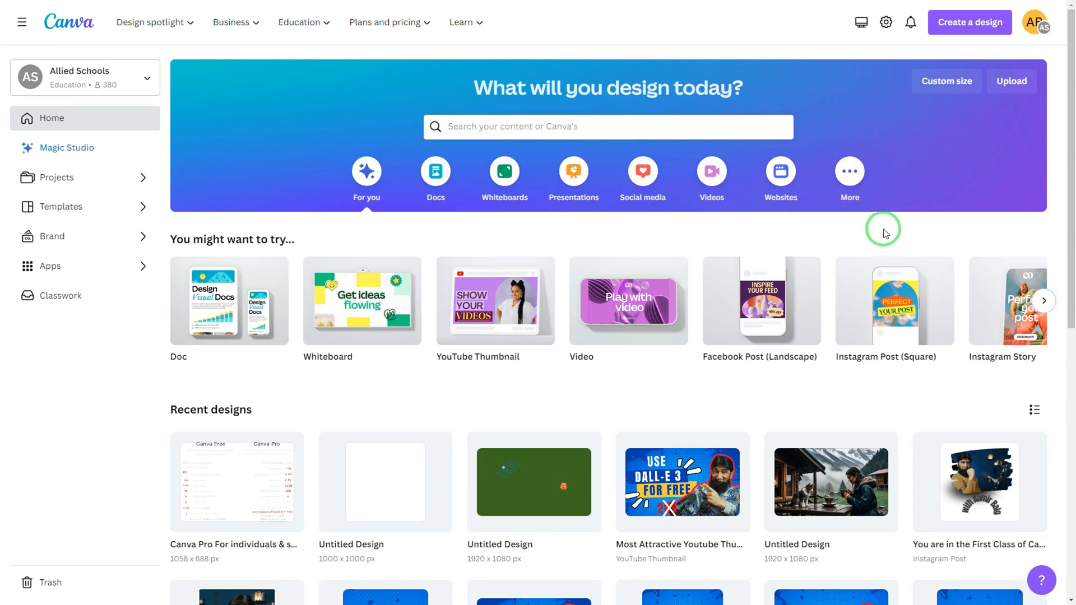
Create a new blank design with a custom size of 1000 × 1000 px.
{"action": "left_click", "coordinate": [976, 21]}
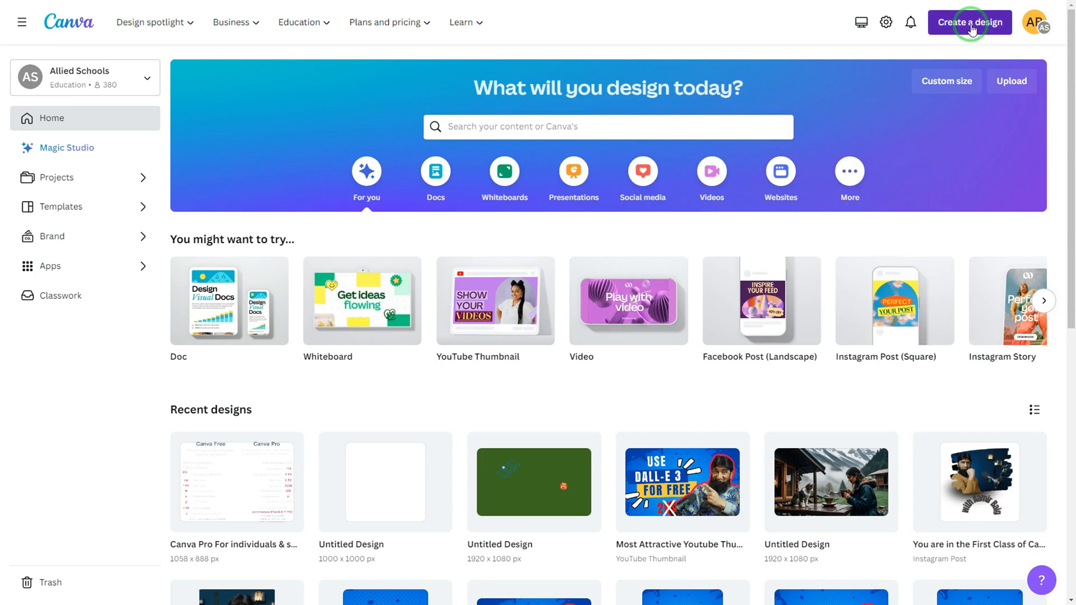
{"action": "left_click", "coordinate": [884, 83]}
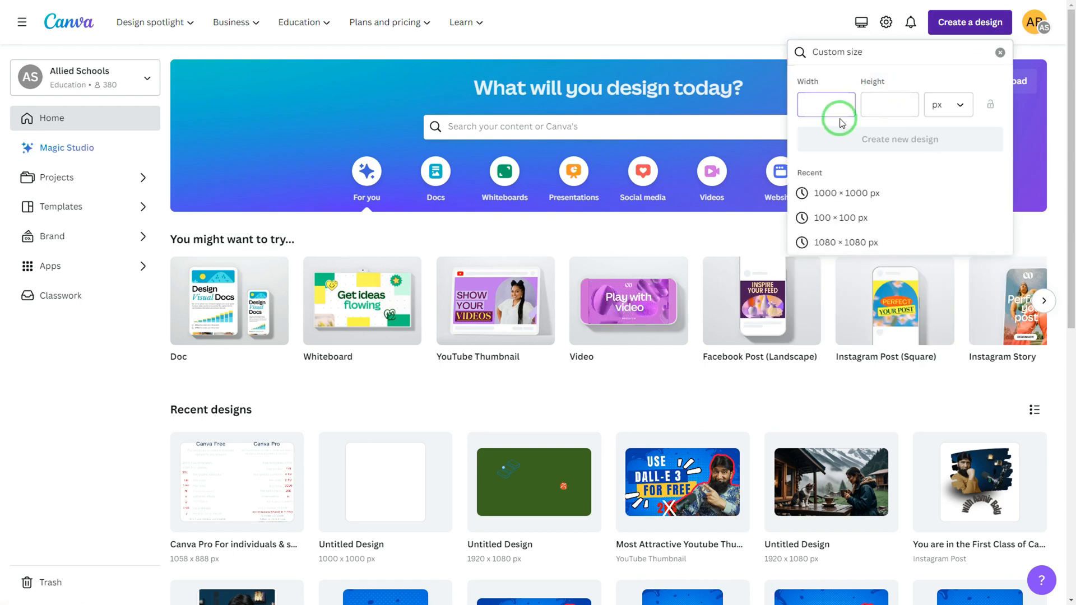
{"action": "type", "text": "1000"}
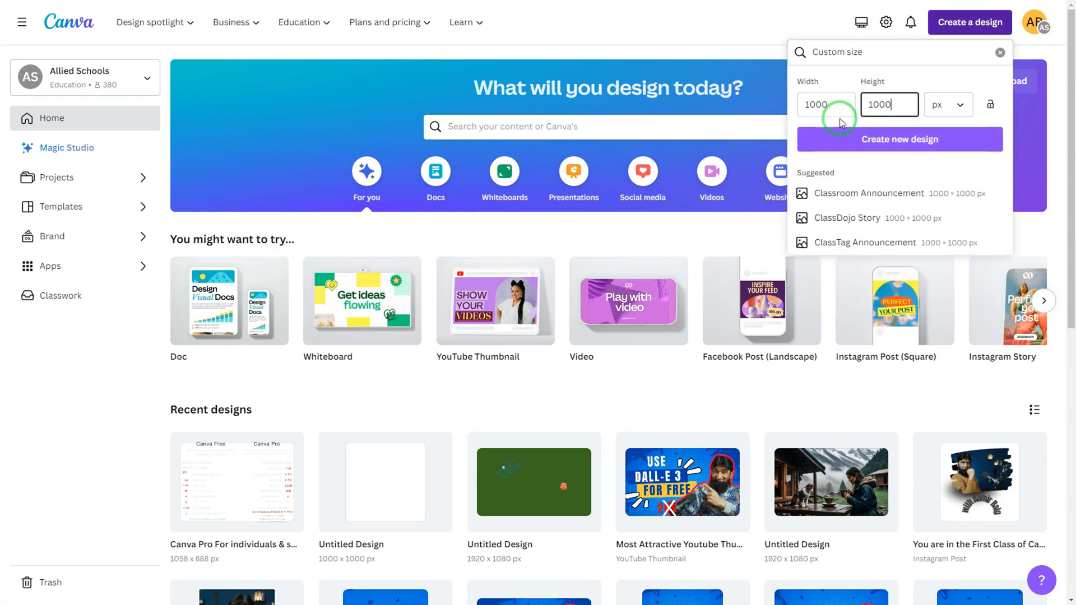
{"action": "scroll", "coordinate": [891, 169], "scroll_direction": "down", "scroll_amount": 4}
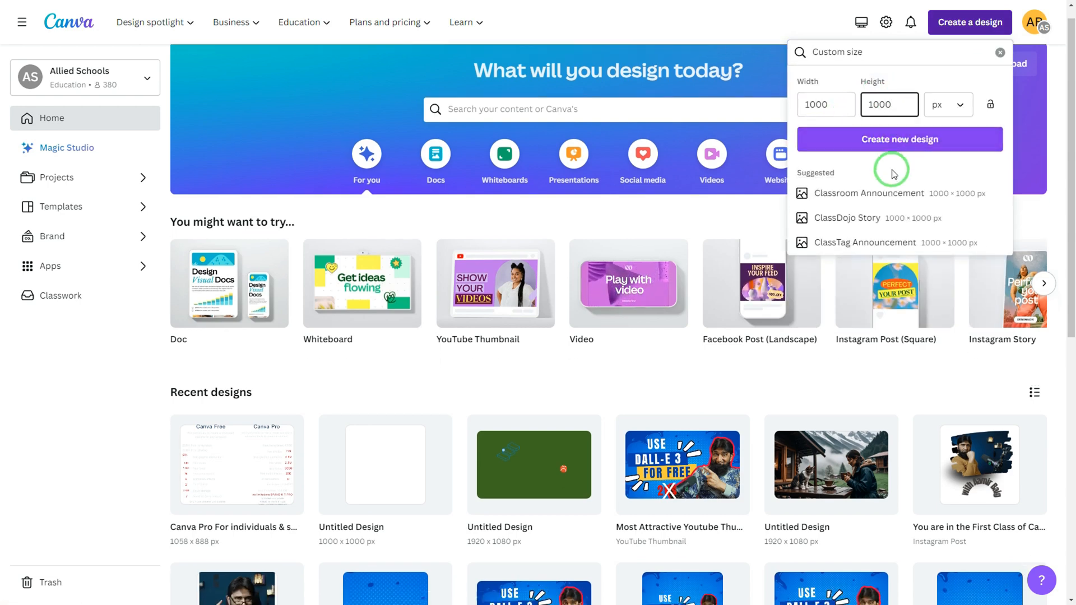
{"action": "scroll", "coordinate": [891, 169], "scroll_direction": "up", "scroll_amount": 4}
{"action": "left_click", "coordinate": [876, 139]}
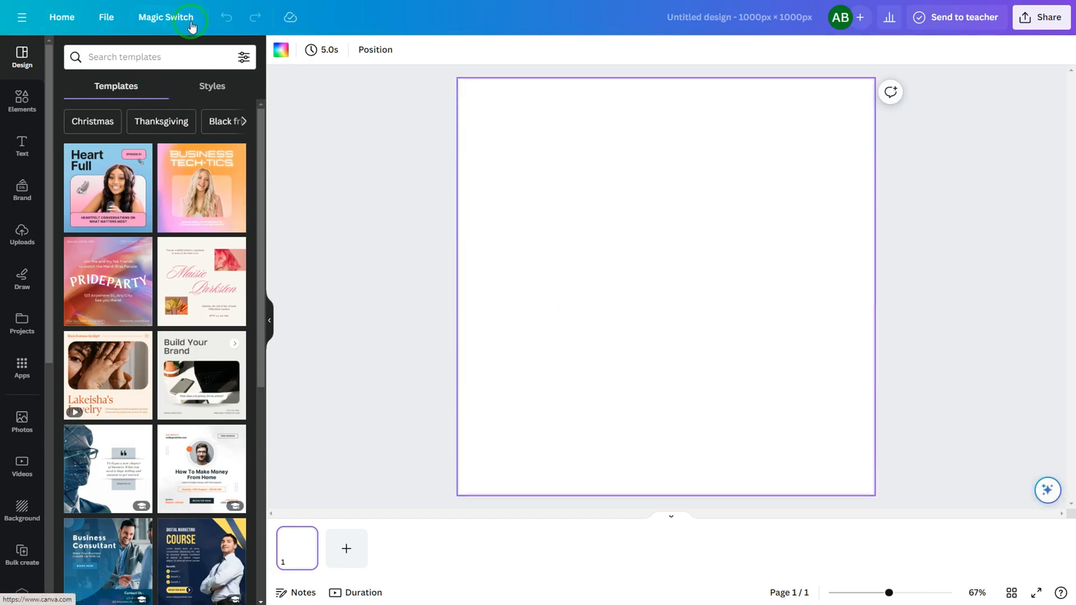
Look over the editor's main navigation menu with projects and recent designs, and return to the home page.
{"action": "left_click", "coordinate": [23, 21]}
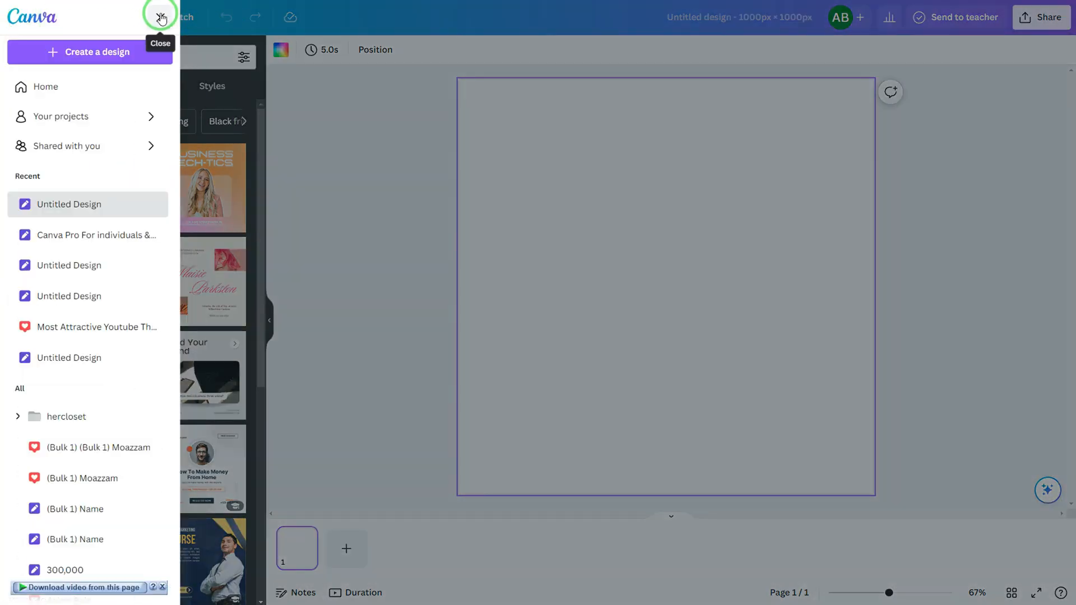
{"action": "left_click", "coordinate": [161, 19]}
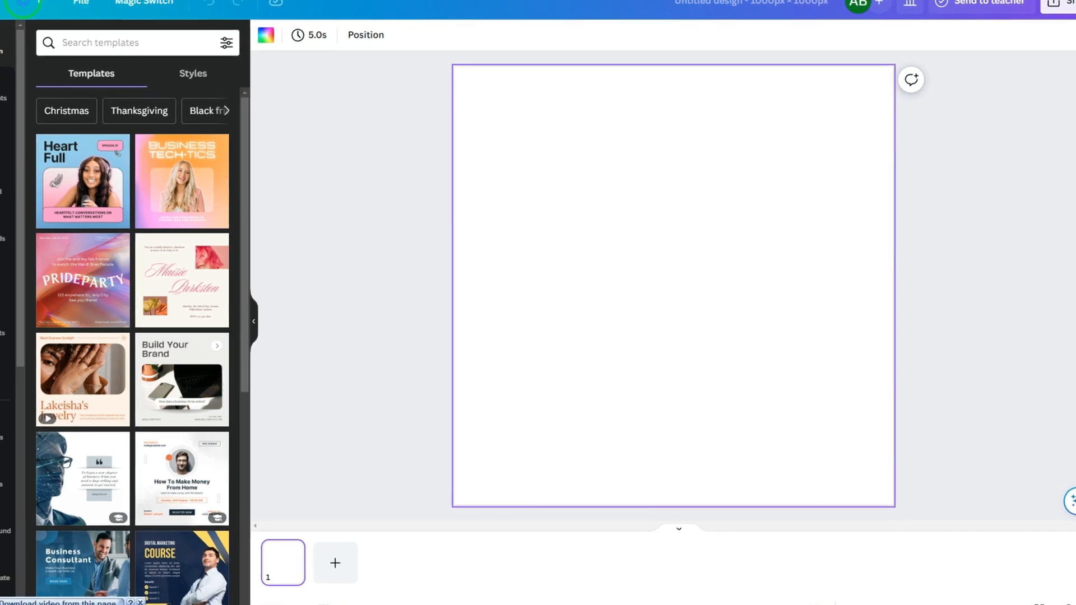
{"action": "left_click", "coordinate": [22, 4]}
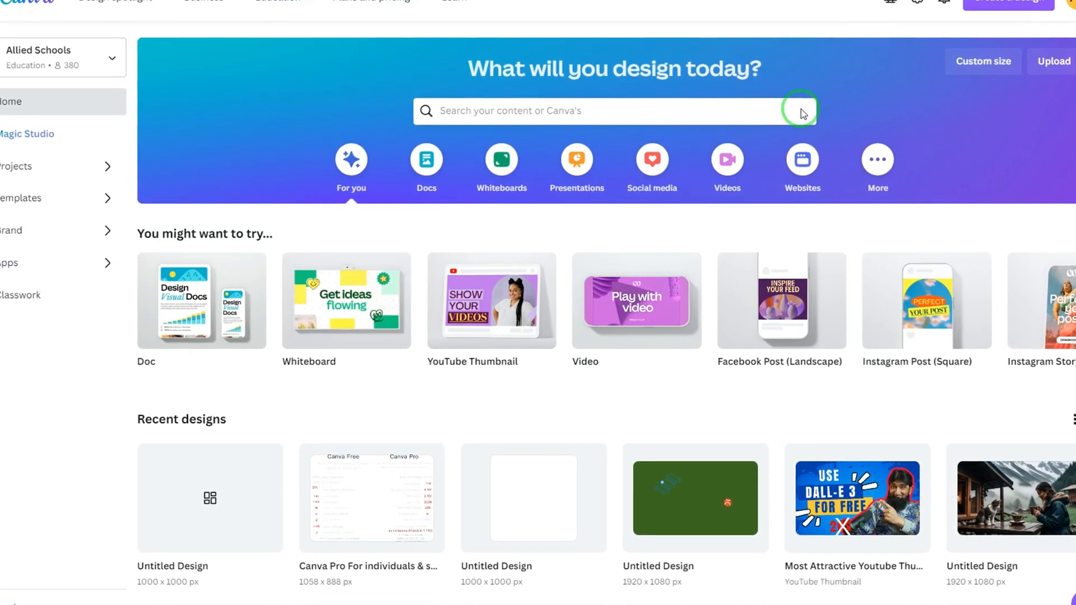
Create another blank custom-size design from the home page, 1000 px wide and 1000 px high.
{"action": "left_click", "coordinate": [996, 3]}
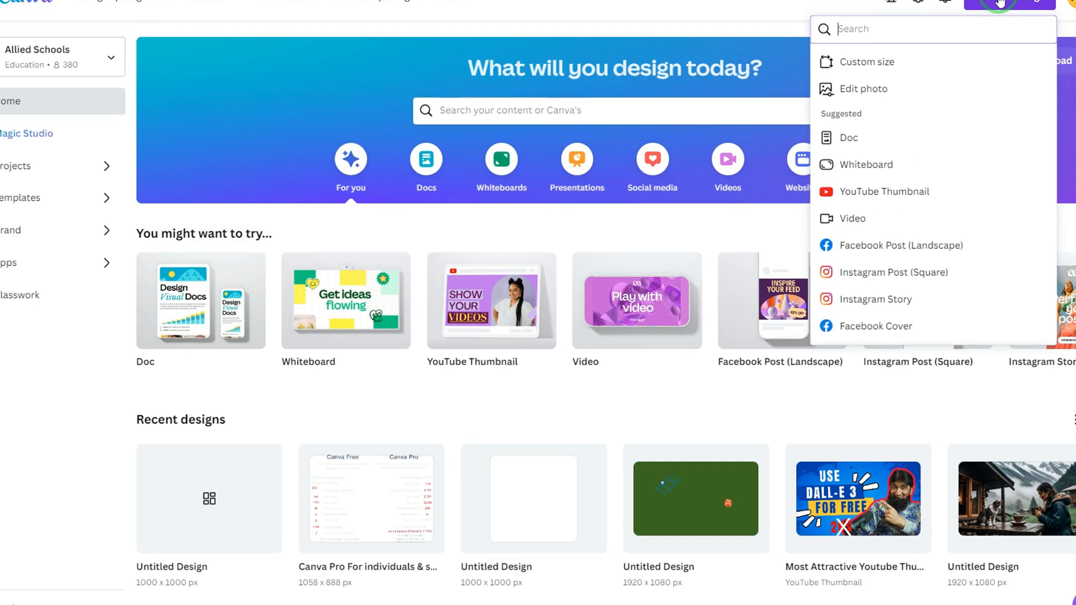
{"action": "left_click", "coordinate": [915, 66]}
{"action": "left_click", "coordinate": [873, 86]}
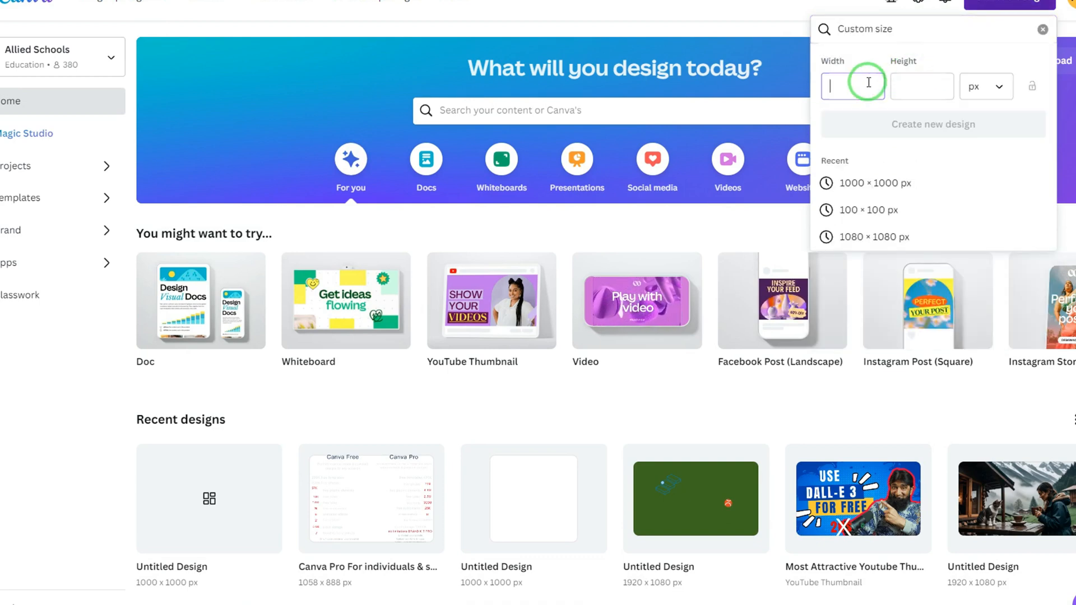
{"action": "type", "text": "1000"}
{"action": "key", "text": "Tab"}
{"action": "type", "text": "1000"}
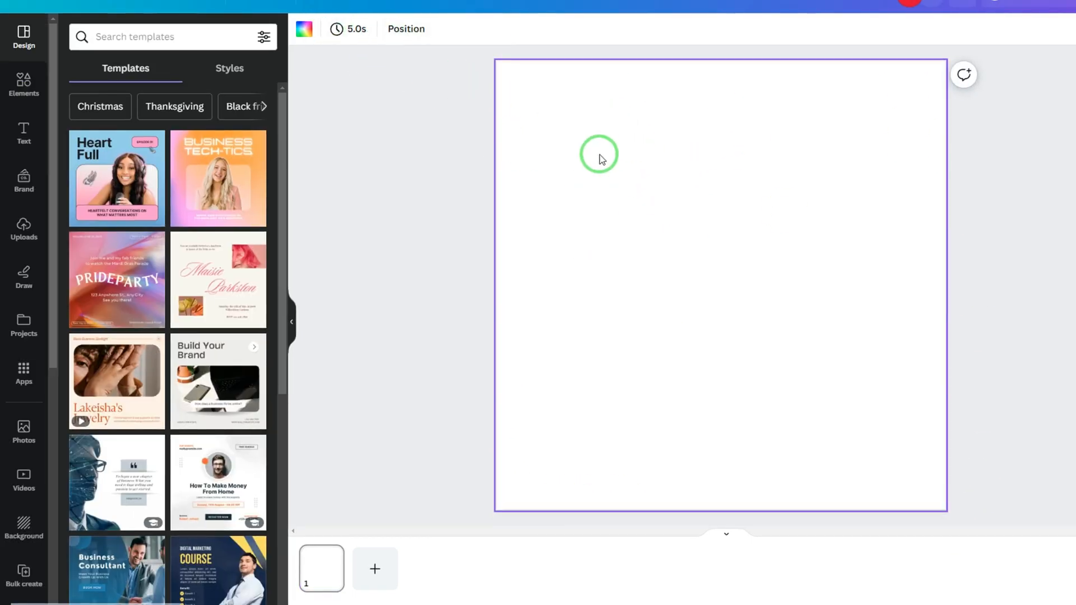
Set the page background to the light color #f4f6fc from the brand kit's The Deep Blue palette and deselect the page.
{"action": "left_click", "coordinate": [304, 28]}
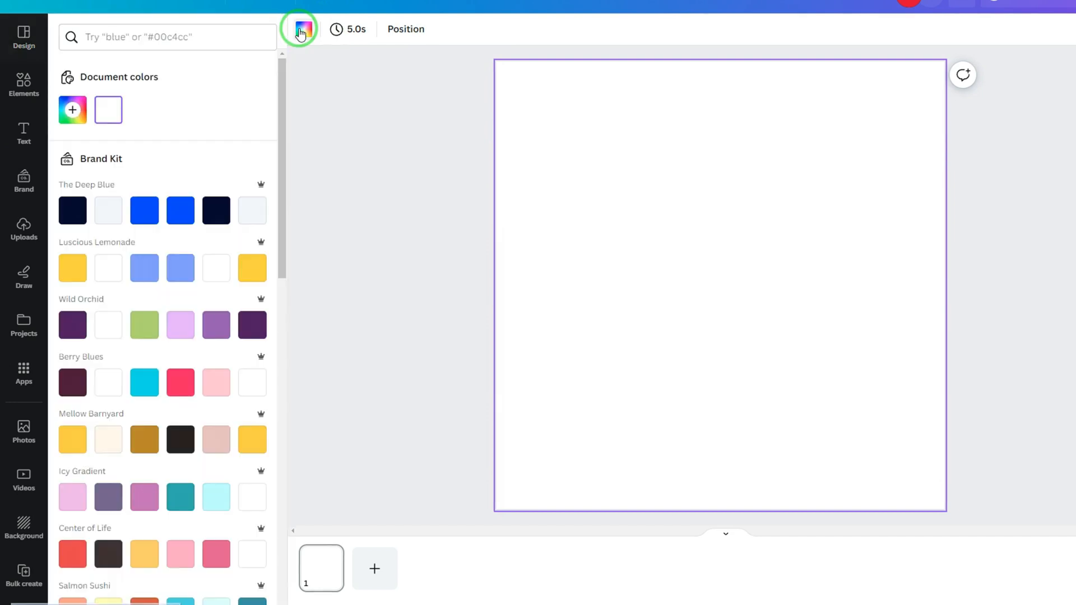
{"action": "left_click", "coordinate": [195, 216]}
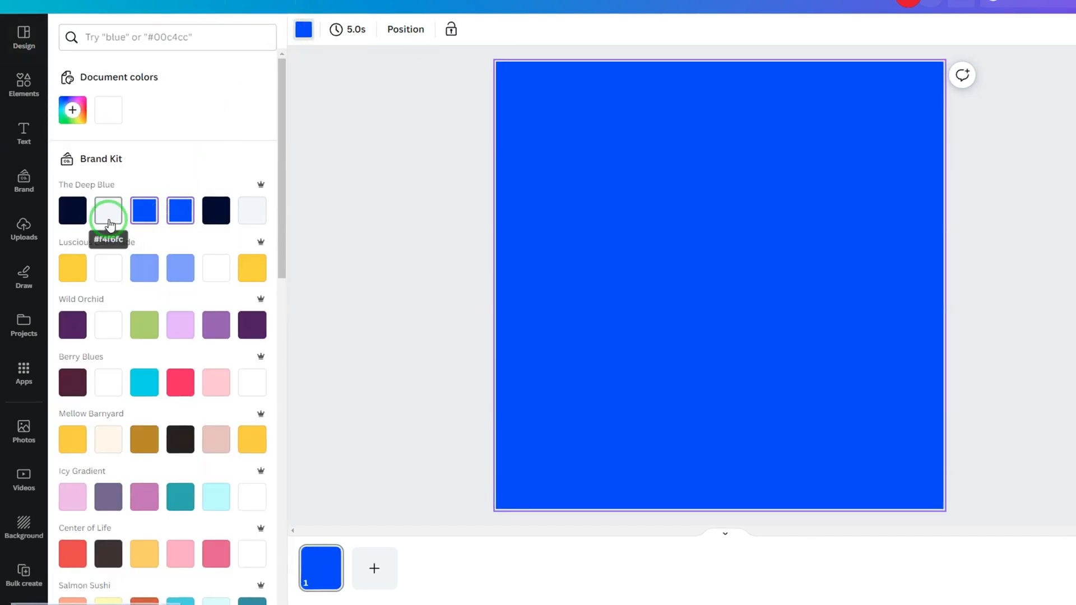
{"action": "left_click", "coordinate": [109, 222]}
{"action": "left_click", "coordinate": [396, 209]}
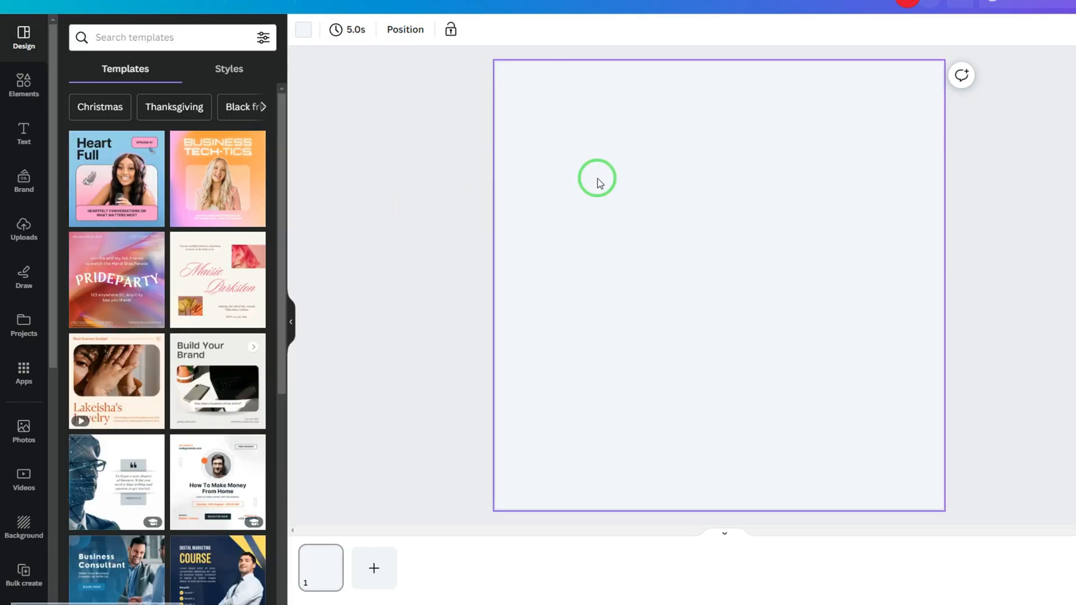
{"action": "left_click", "coordinate": [385, 173]}
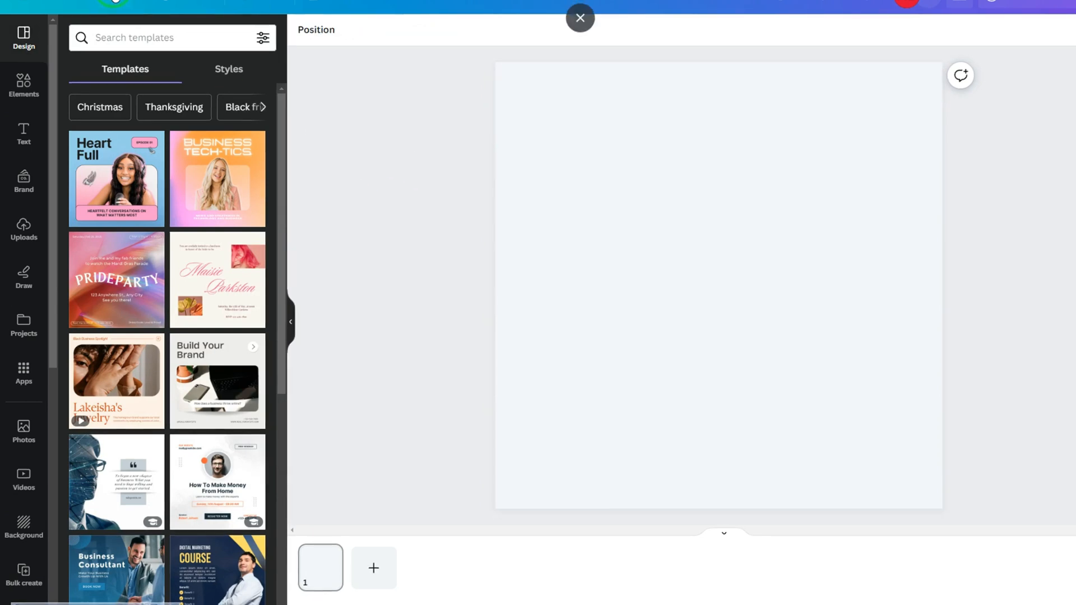
Examine the options for creating a new design from within the editor, including the custom size form, and dismiss them.
{"action": "left_click", "coordinate": [115, 2]}
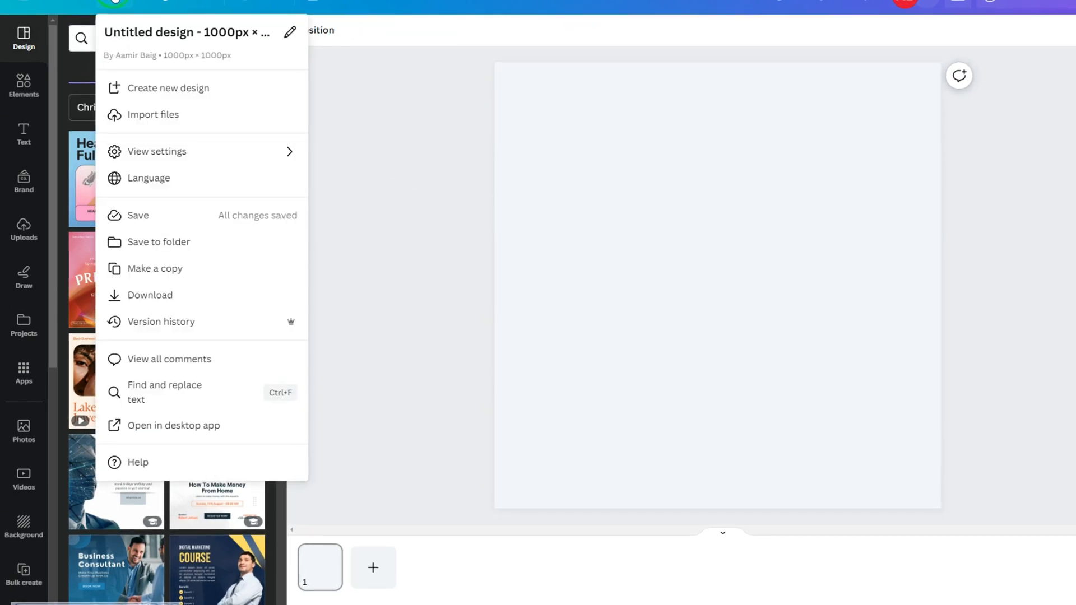
{"action": "left_click", "coordinate": [176, 98]}
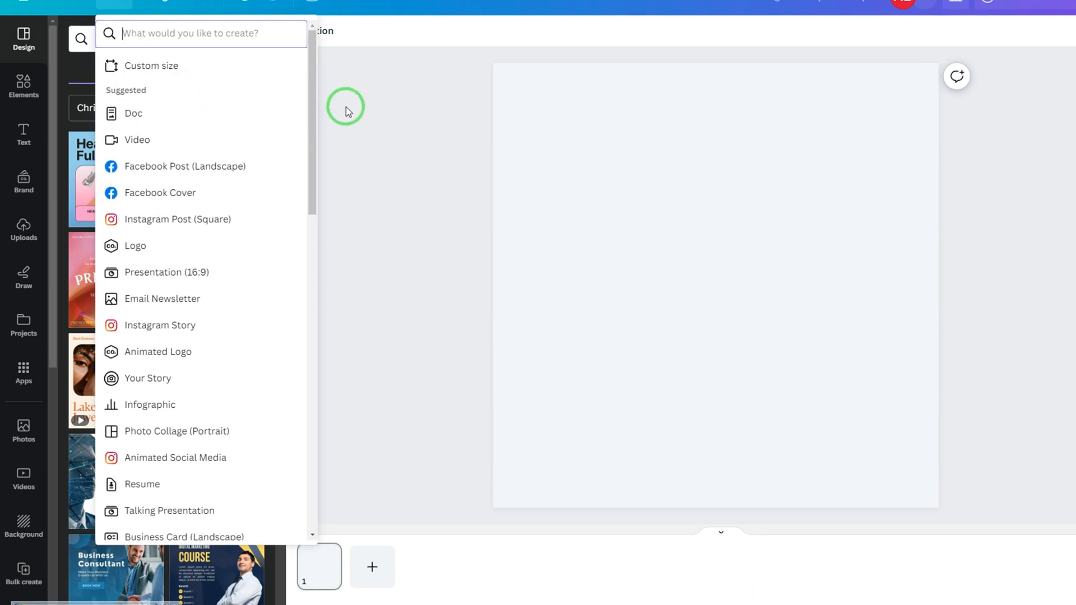
{"action": "left_click", "coordinate": [118, 6]}
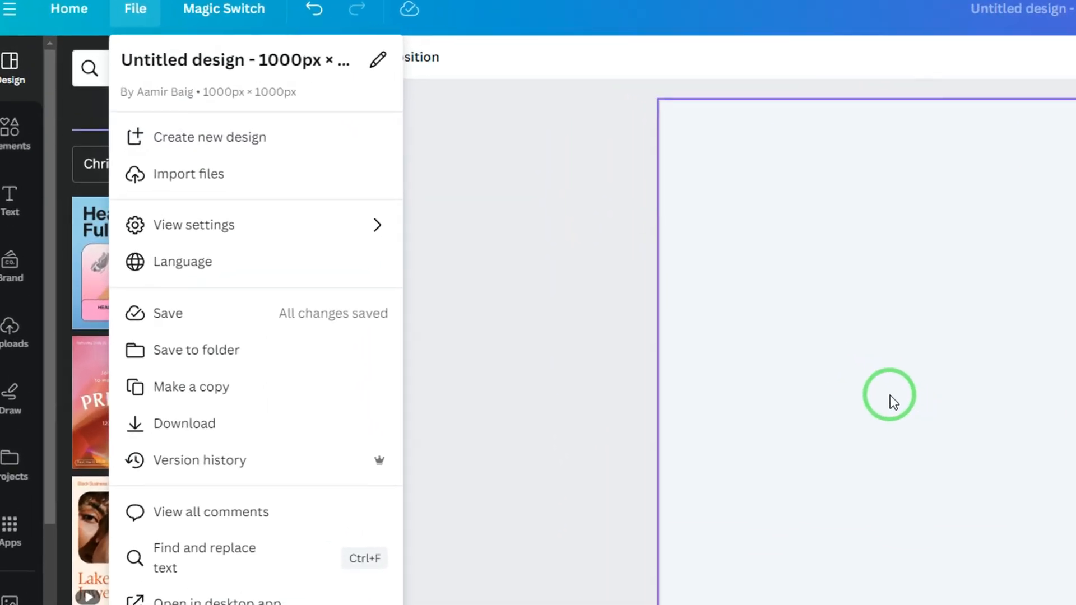
{"action": "left_click", "coordinate": [248, 139]}
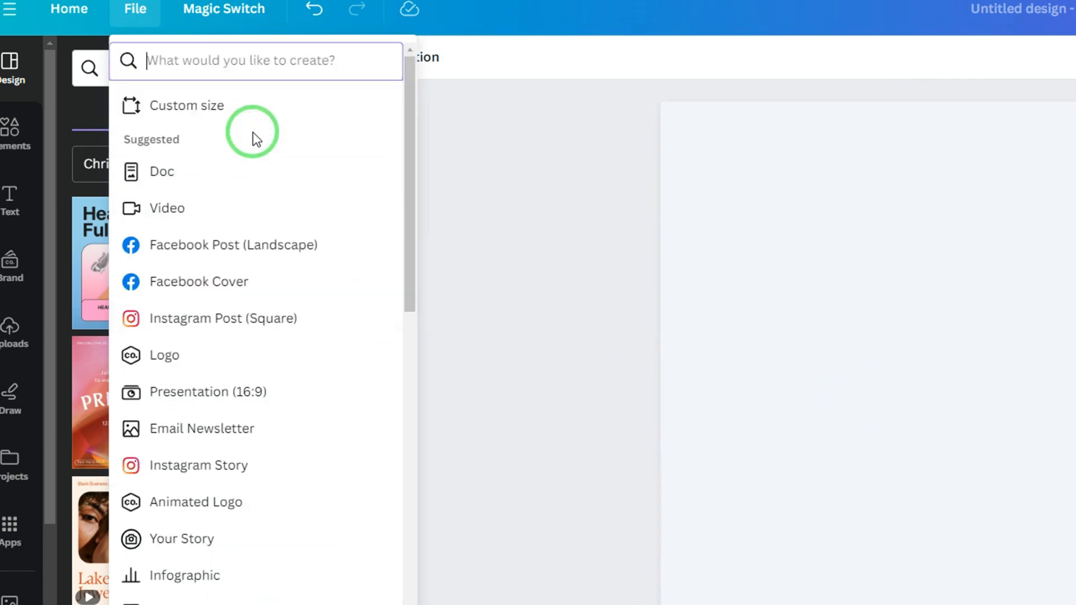
{"action": "left_click", "coordinate": [180, 118]}
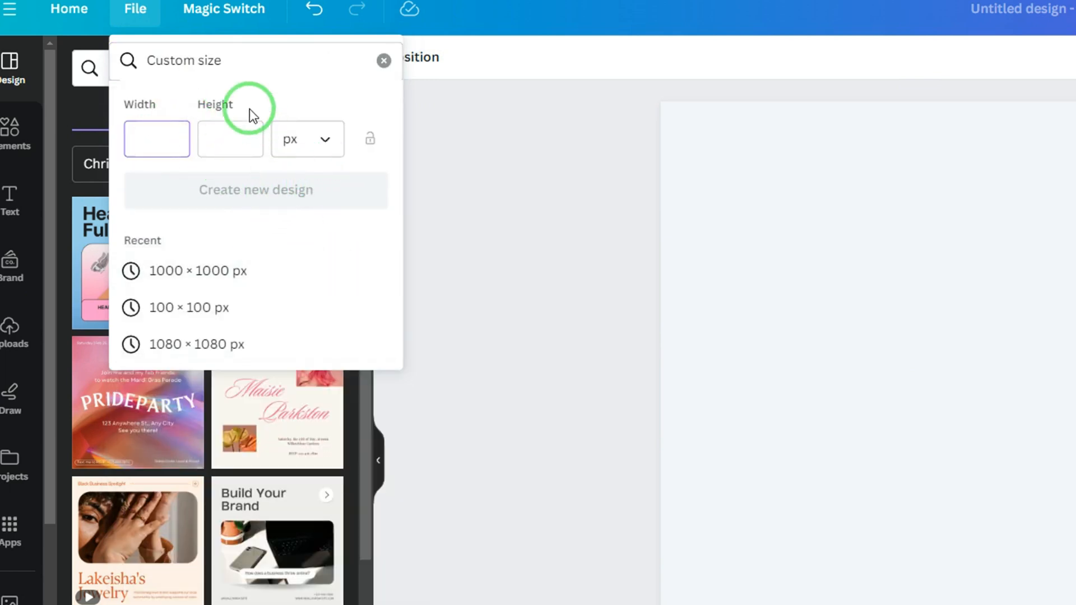
{"action": "left_click", "coordinate": [383, 59]}
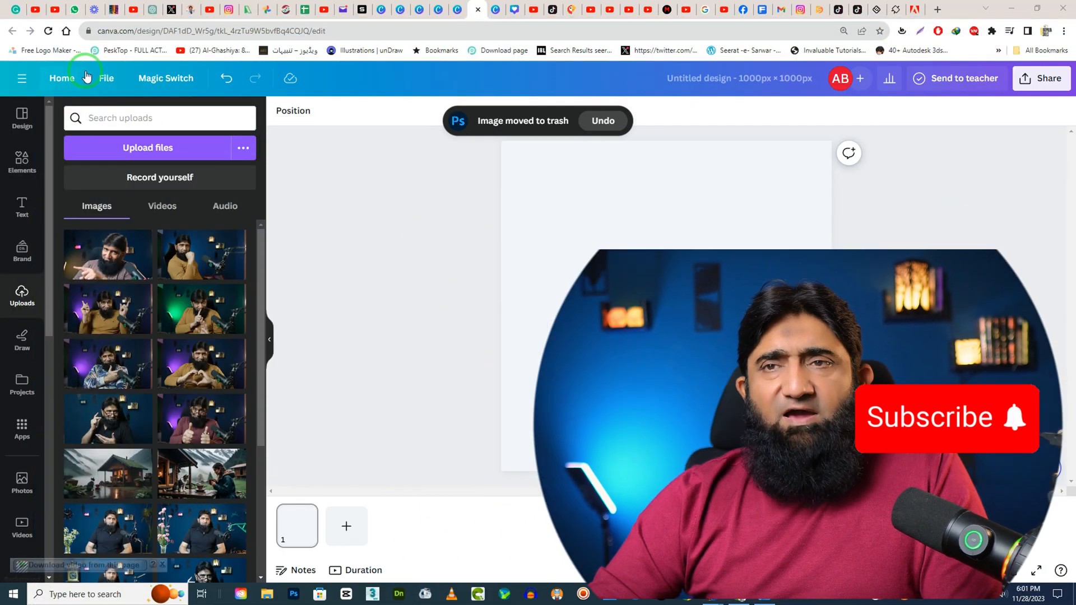
Import the image file 12 (1).jpg from the computer into the uploads.
{"action": "left_click", "coordinate": [105, 80]}
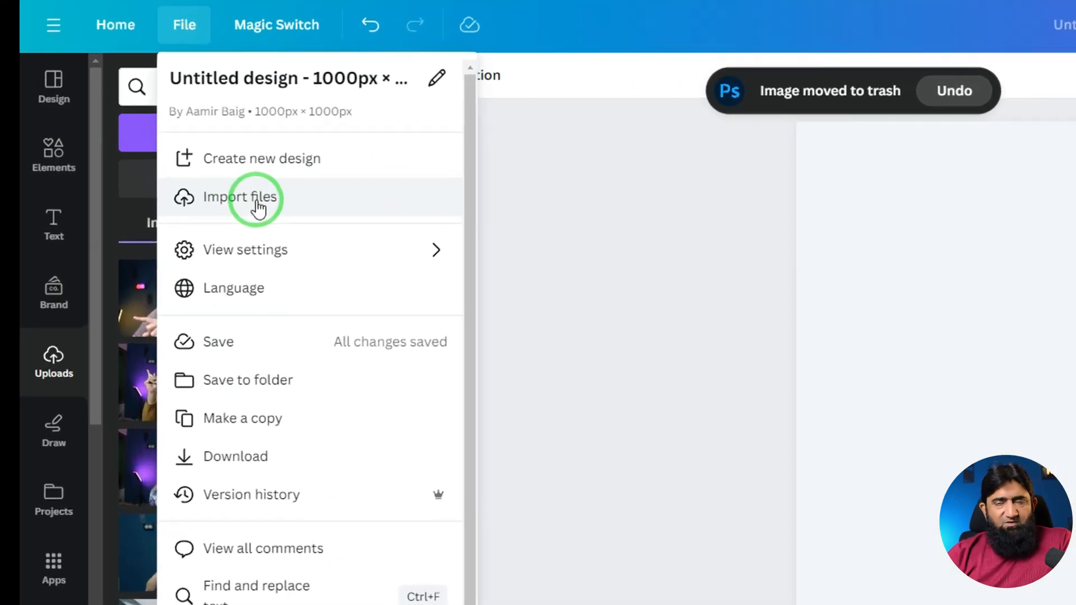
{"action": "left_click", "coordinate": [154, 193]}
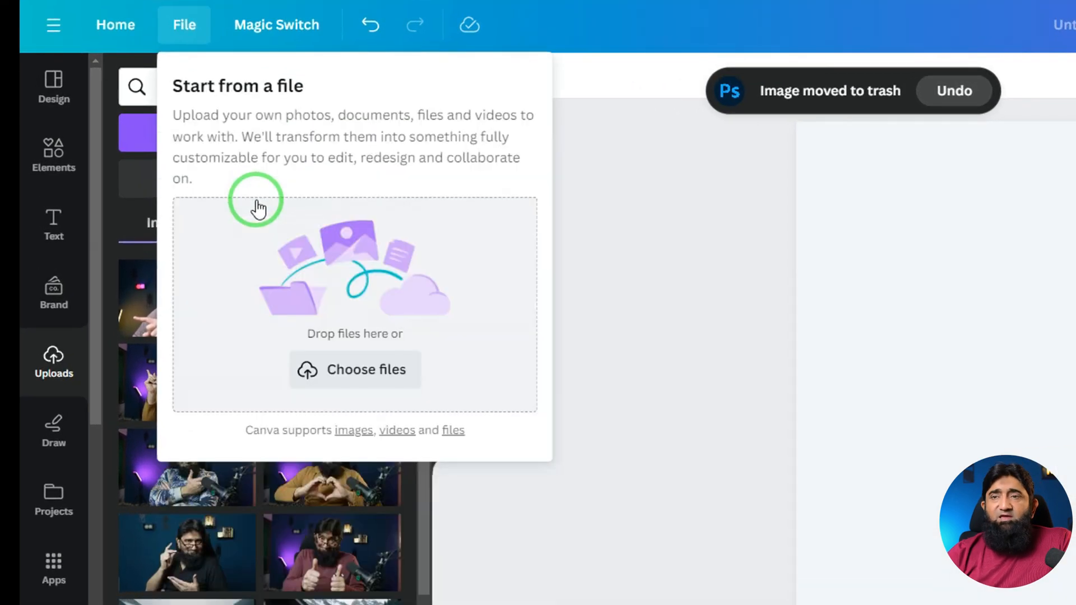
{"action": "left_click", "coordinate": [364, 373]}
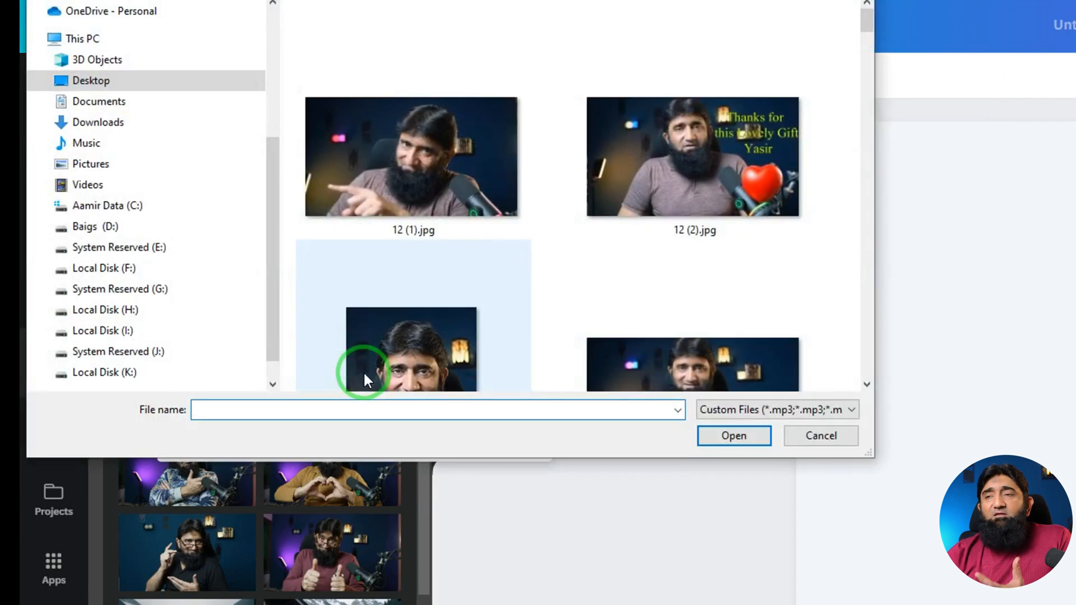
{"action": "scroll", "coordinate": [451, 254], "scroll_direction": "down", "scroll_amount": 15}
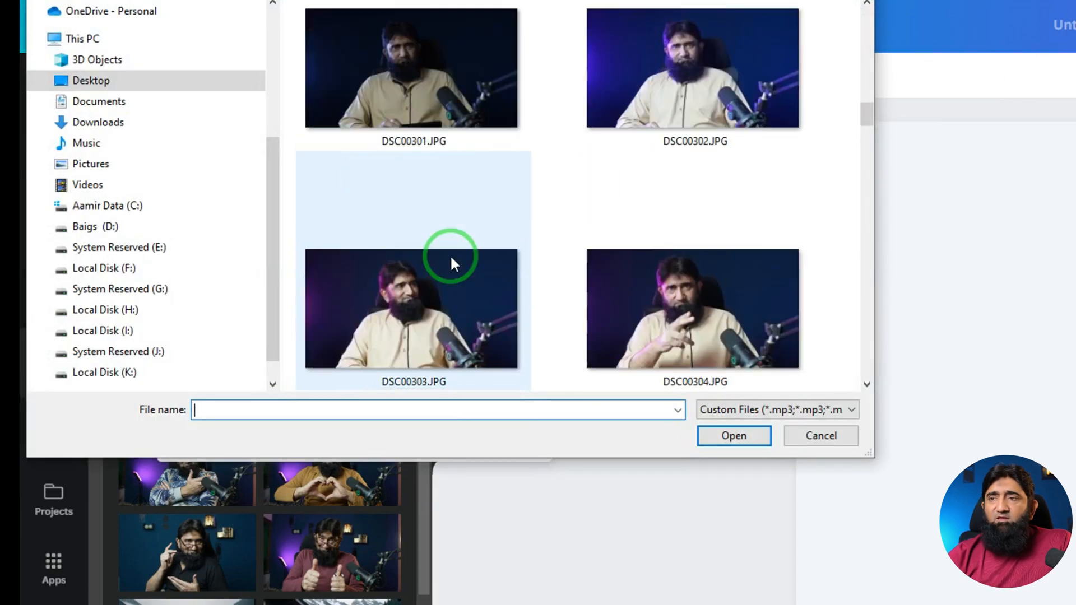
{"action": "scroll", "coordinate": [449, 254], "scroll_direction": "up", "scroll_amount": 15}
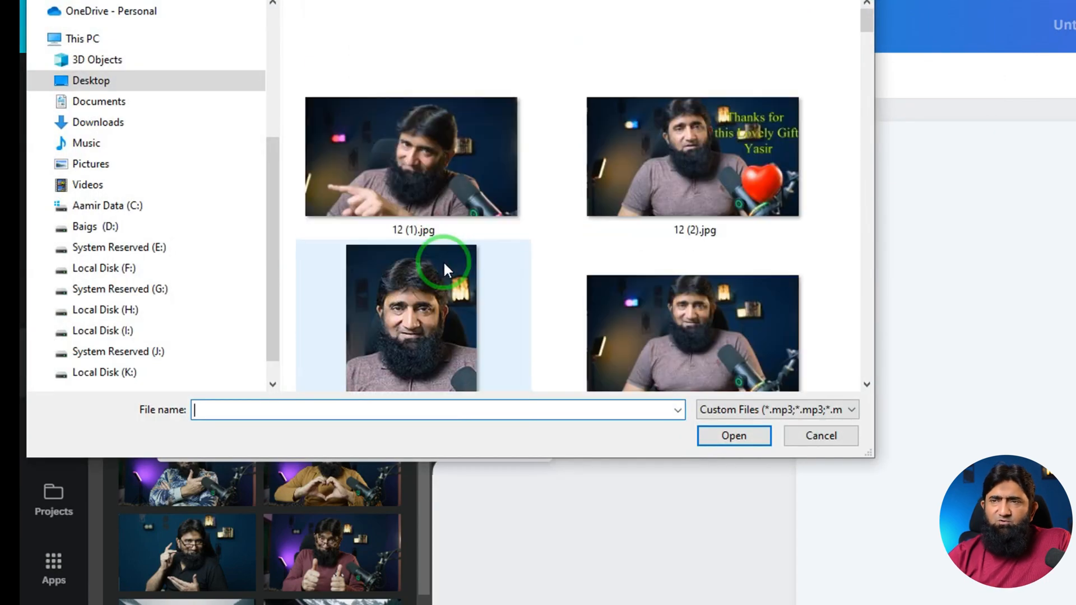
{"action": "left_click", "coordinate": [462, 194]}
{"action": "left_click", "coordinate": [729, 436]}
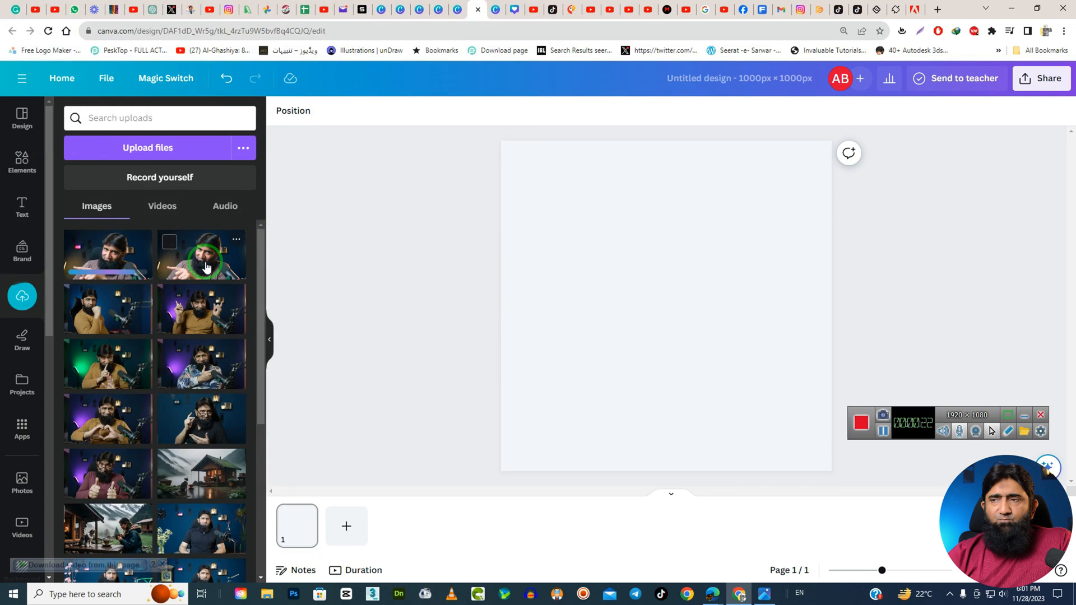
Place the imported photo on the page and enlarge it to nearly the page width in the upper half.
{"action": "left_click_drag", "start_coordinate": [205, 263], "coordinate": [608, 235]}
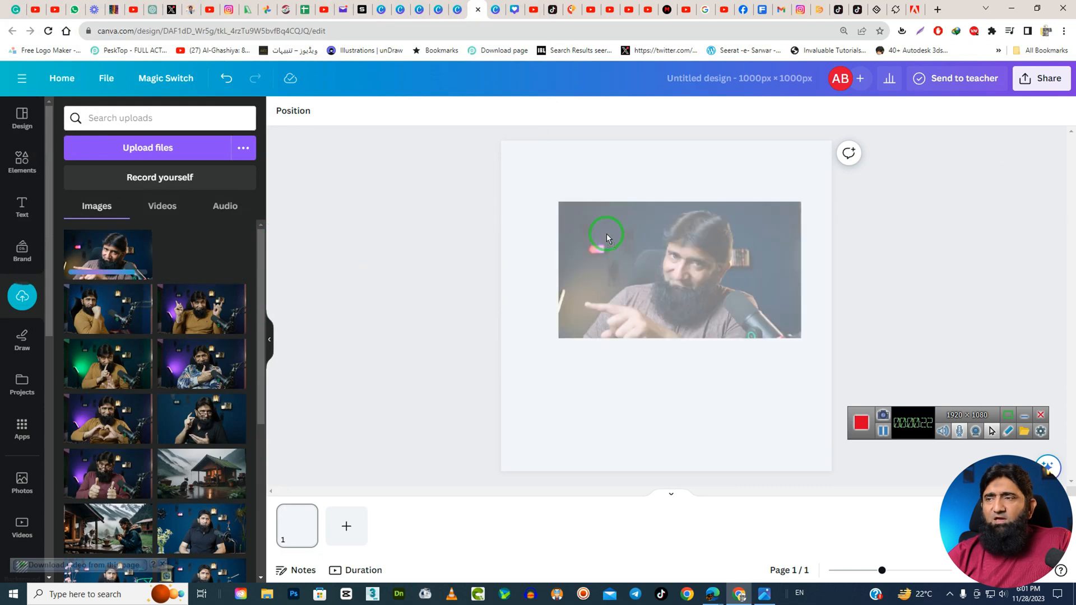
{"action": "left_click_drag", "start_coordinate": [664, 307], "coordinate": [627, 287]}
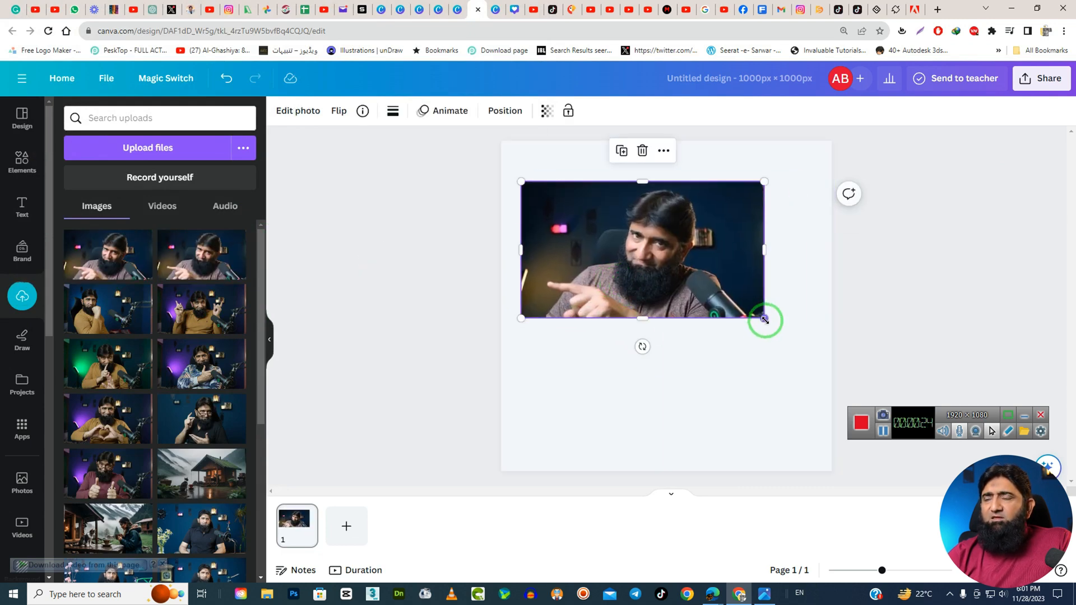
{"action": "left_click_drag", "start_coordinate": [764, 318], "coordinate": [728, 300]}
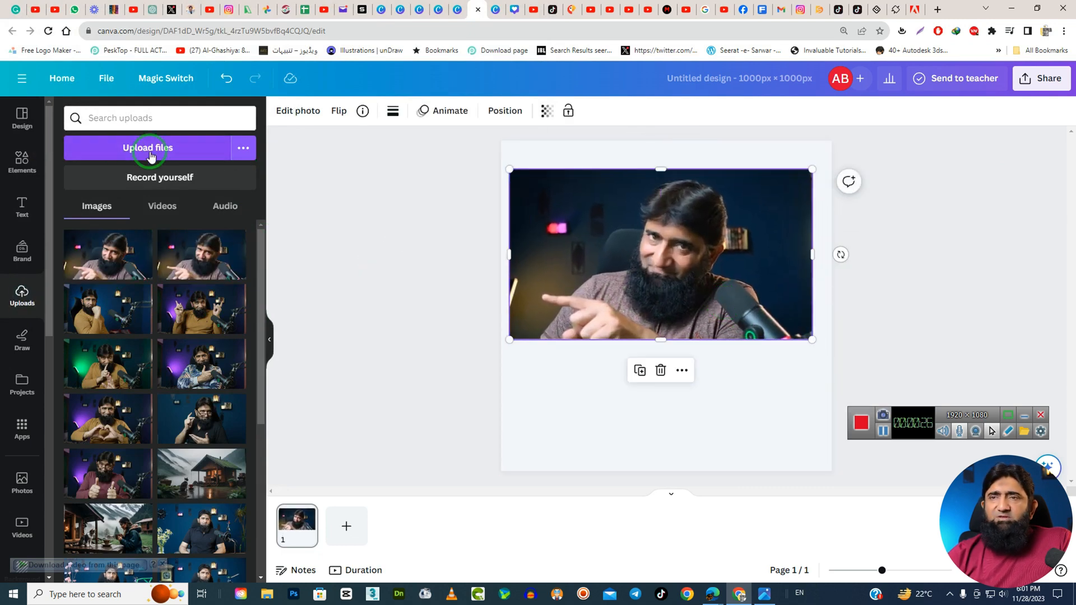
Examine the design's view settings, such as rulers, guides, margins and print bleed, and close them.
{"action": "left_click", "coordinate": [106, 79]}
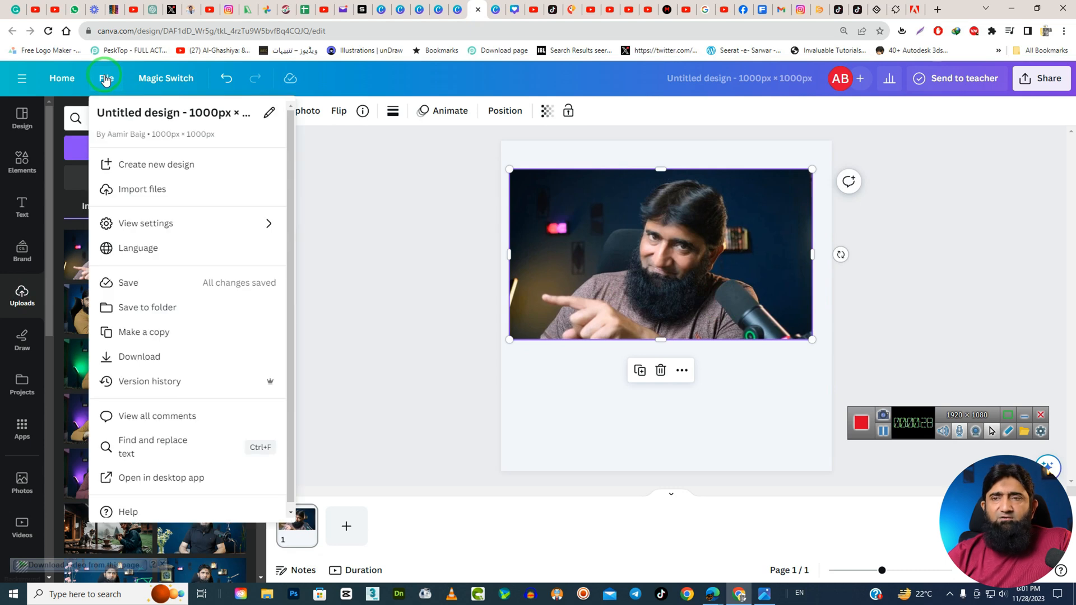
{"action": "mouse_move", "coordinate": [148, 232]}
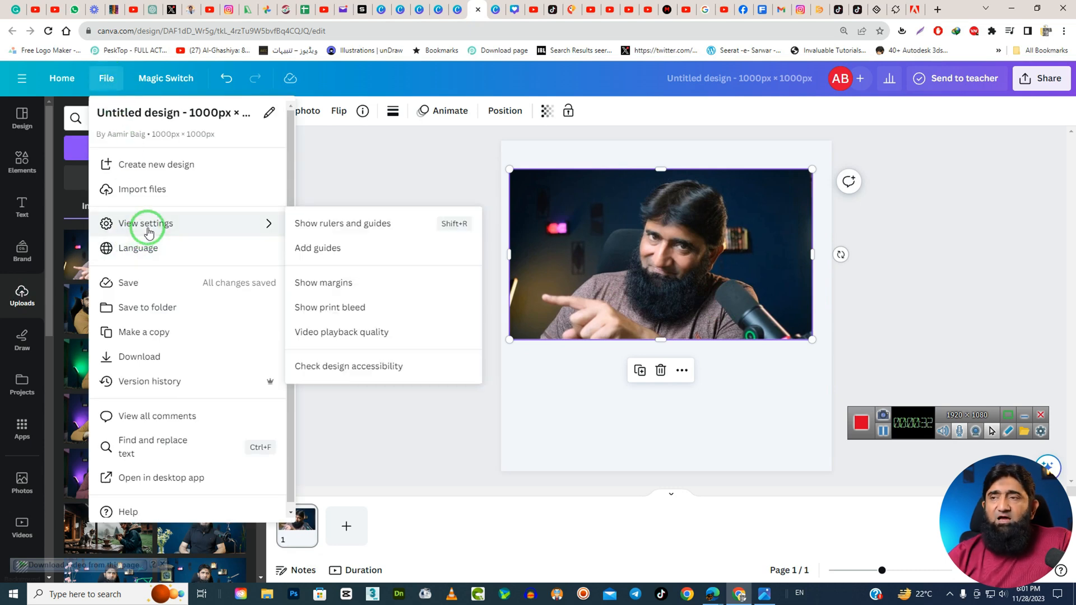
{"action": "left_click", "coordinate": [469, 418]}
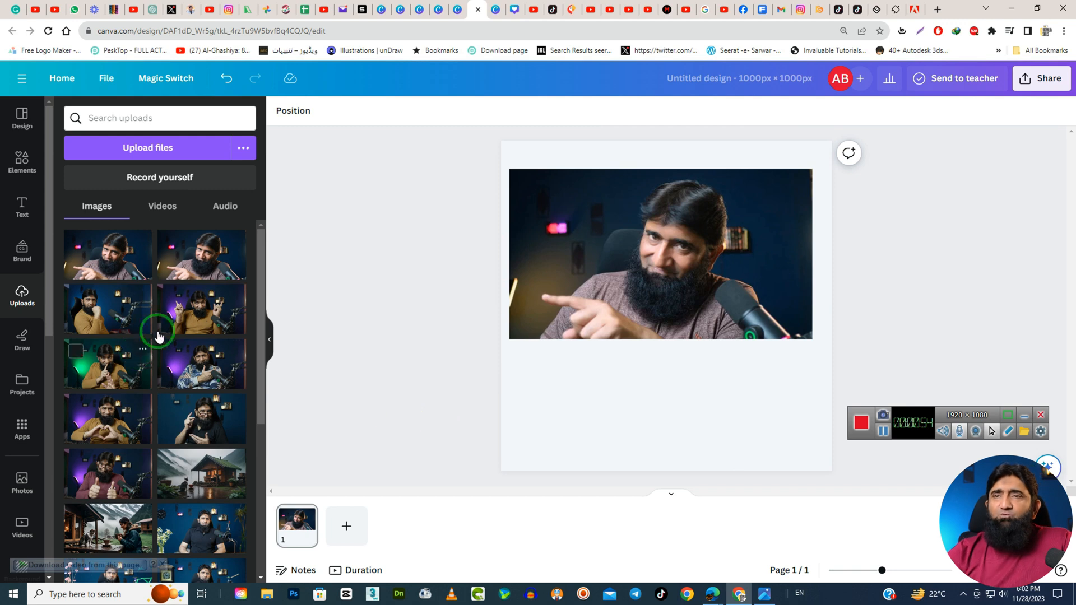
Turn on rulers and guides for the design from its view settings.
{"action": "left_click", "coordinate": [105, 78]}
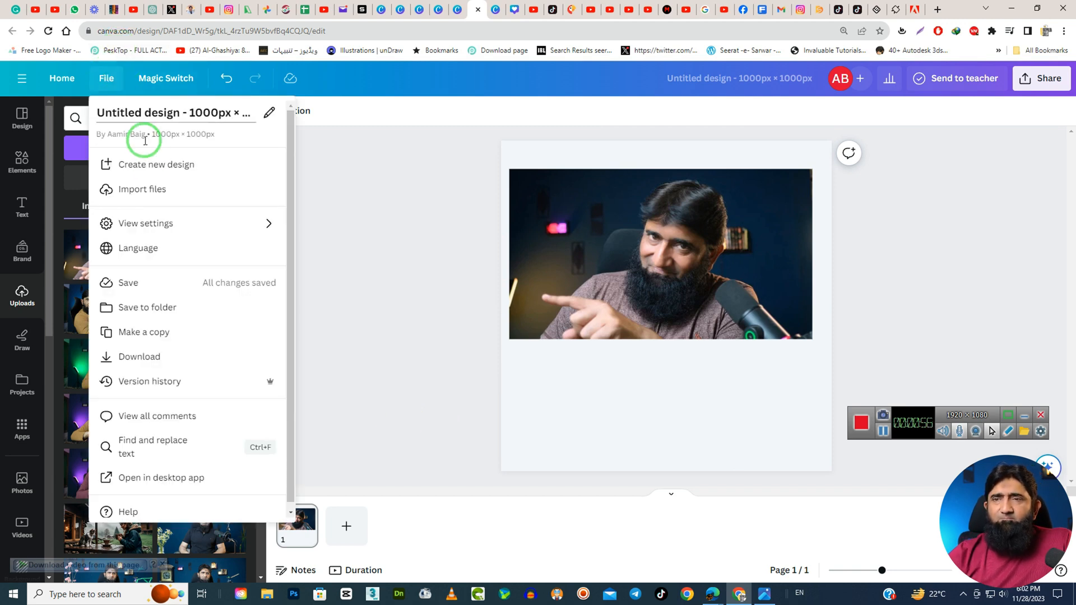
{"action": "mouse_move", "coordinate": [176, 216]}
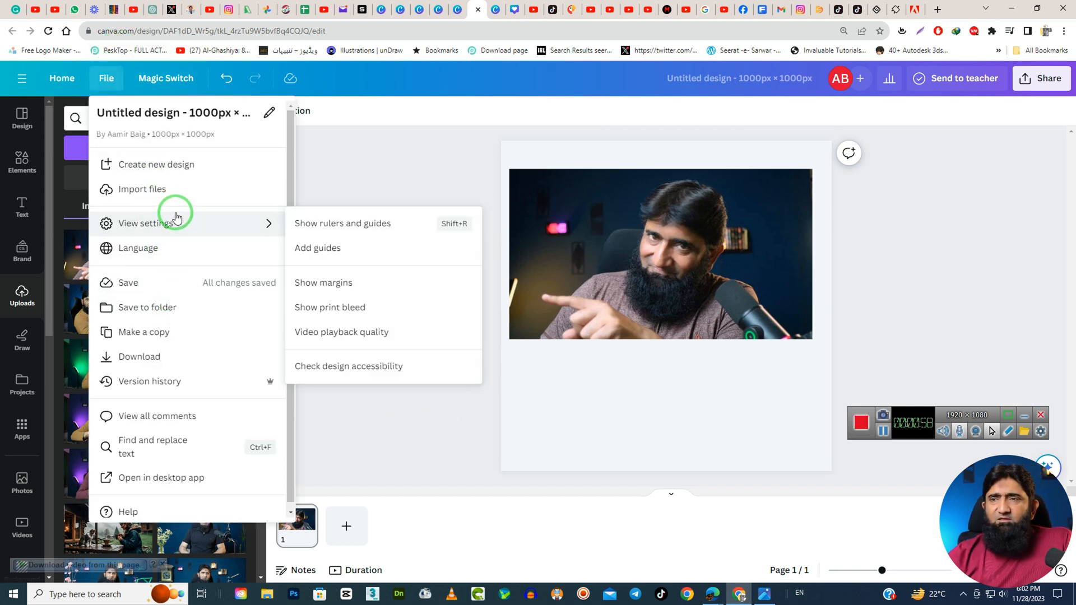
{"action": "left_click", "coordinate": [333, 230]}
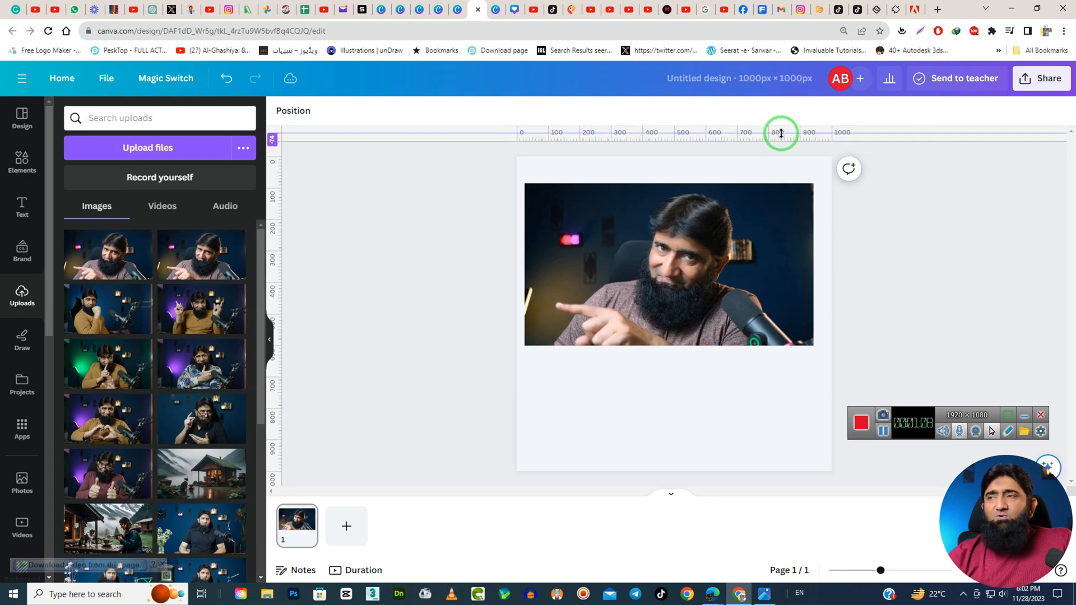
Place ruler guides along all four edges of the photo, plus a horizontal guide across its upper part.
{"action": "left_click_drag", "start_coordinate": [714, 134], "coordinate": [714, 183]}
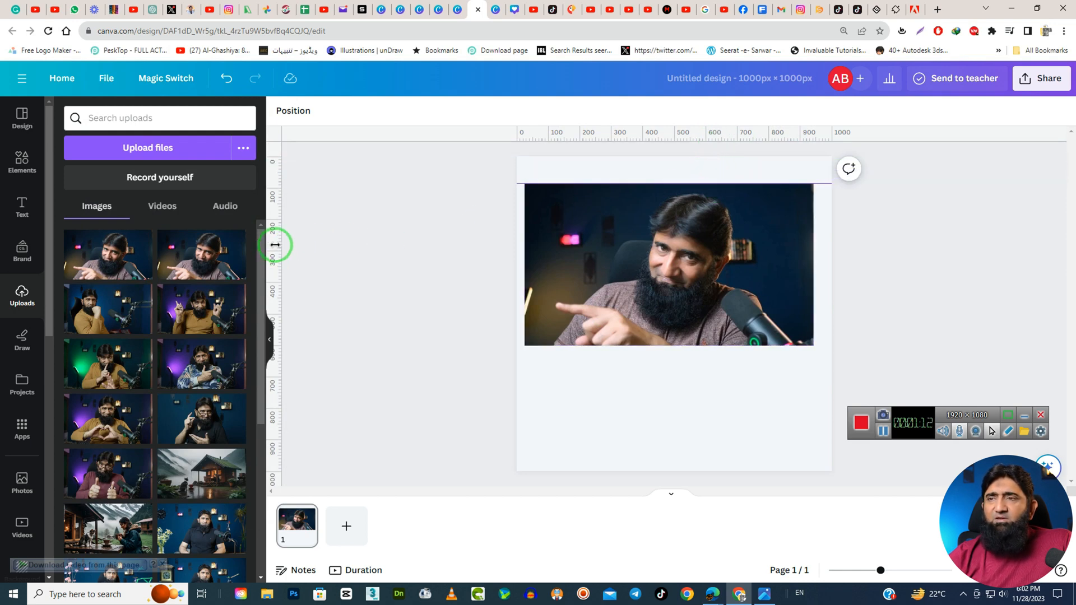
{"action": "left_click_drag", "start_coordinate": [583, 134], "coordinate": [587, 240]}
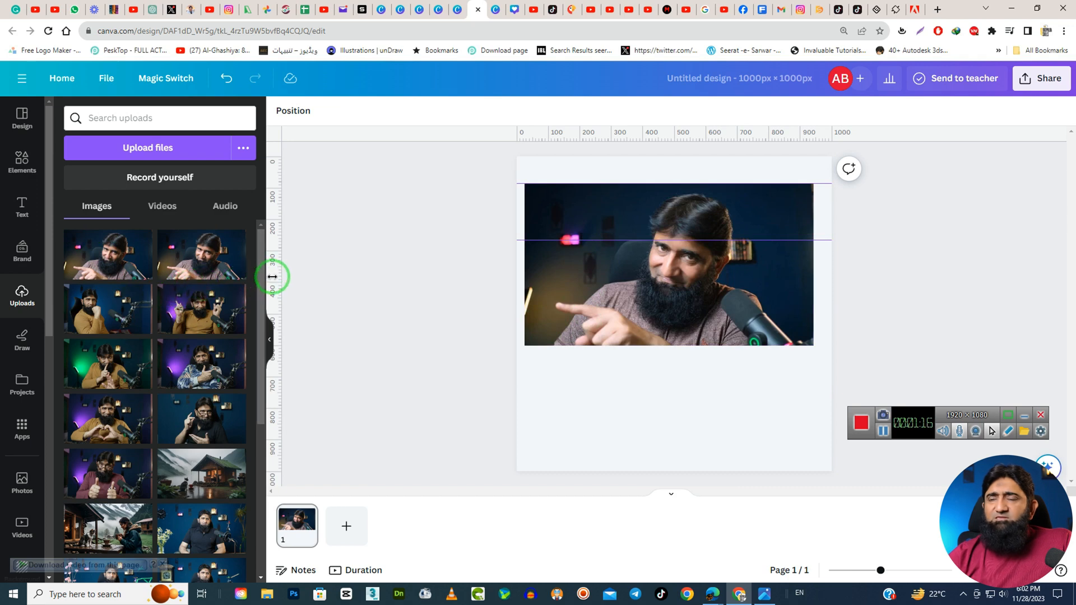
{"action": "left_click_drag", "start_coordinate": [274, 276], "coordinate": [446, 271]}
{"action": "left_click_drag", "start_coordinate": [527, 270], "coordinate": [527, 271]}
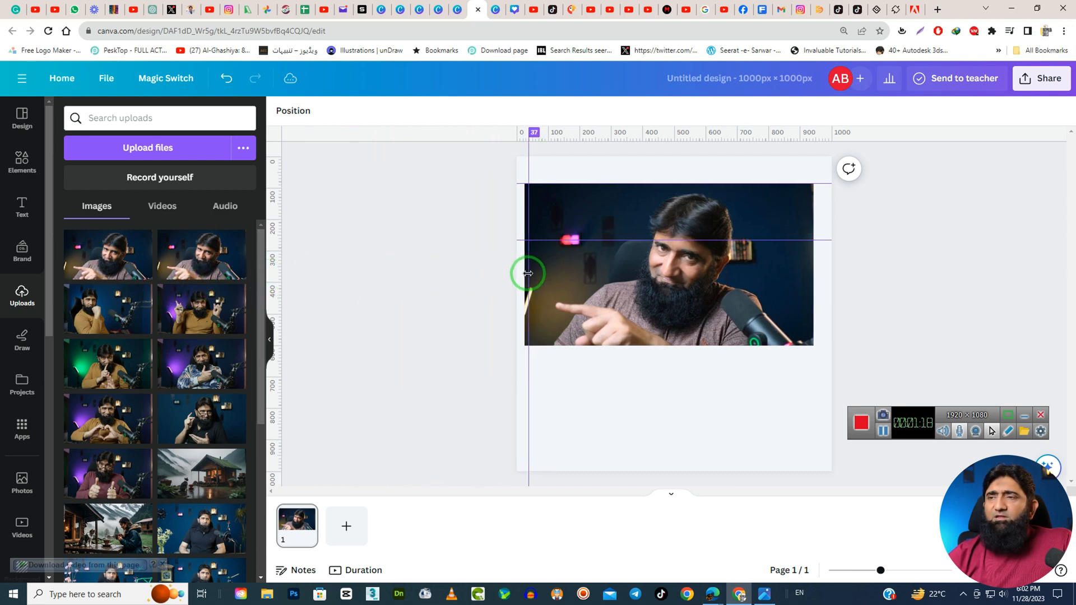
{"action": "left_click_drag", "start_coordinate": [282, 291], "coordinate": [813, 264]}
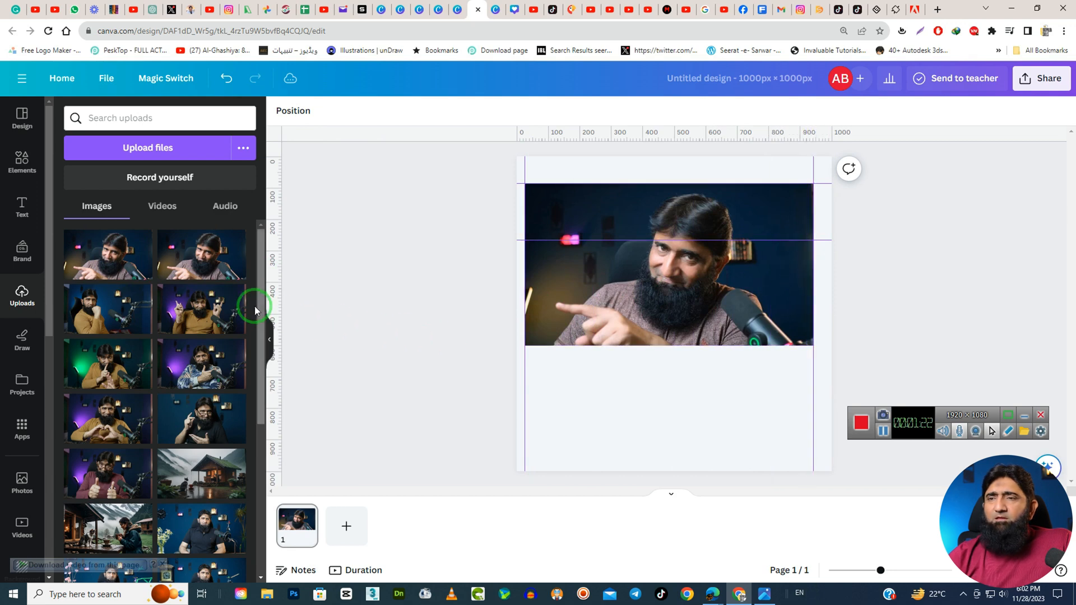
{"action": "left_click_drag", "start_coordinate": [634, 140], "coordinate": [632, 345]}
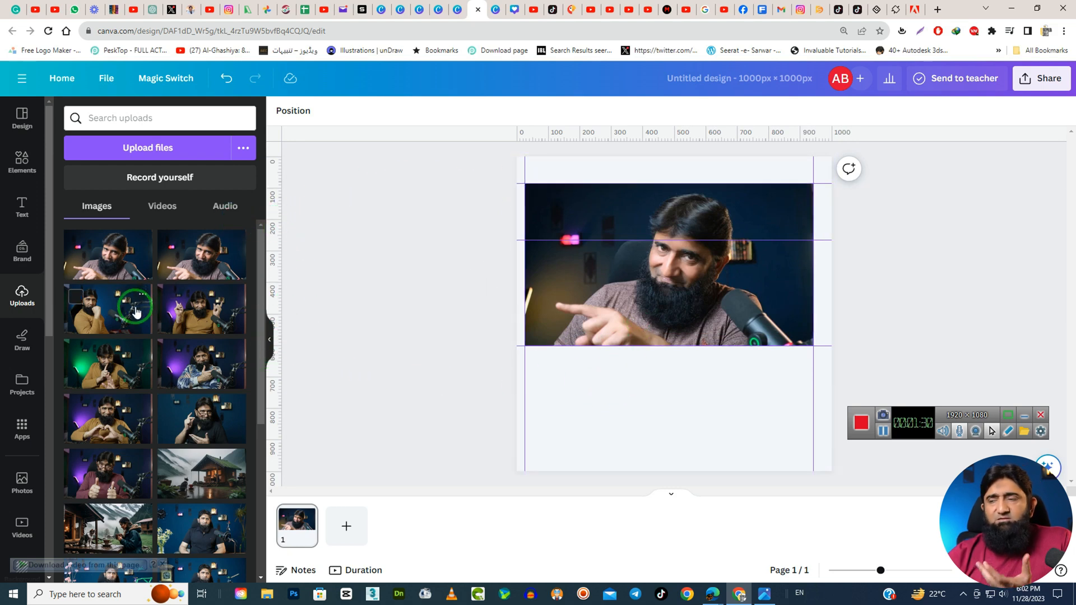
Clear the guides off the photo's lower corner and shrink the photo to fit between the two upper horizontal guides, against the left vertical guide.
{"action": "left_click", "coordinate": [644, 297]}
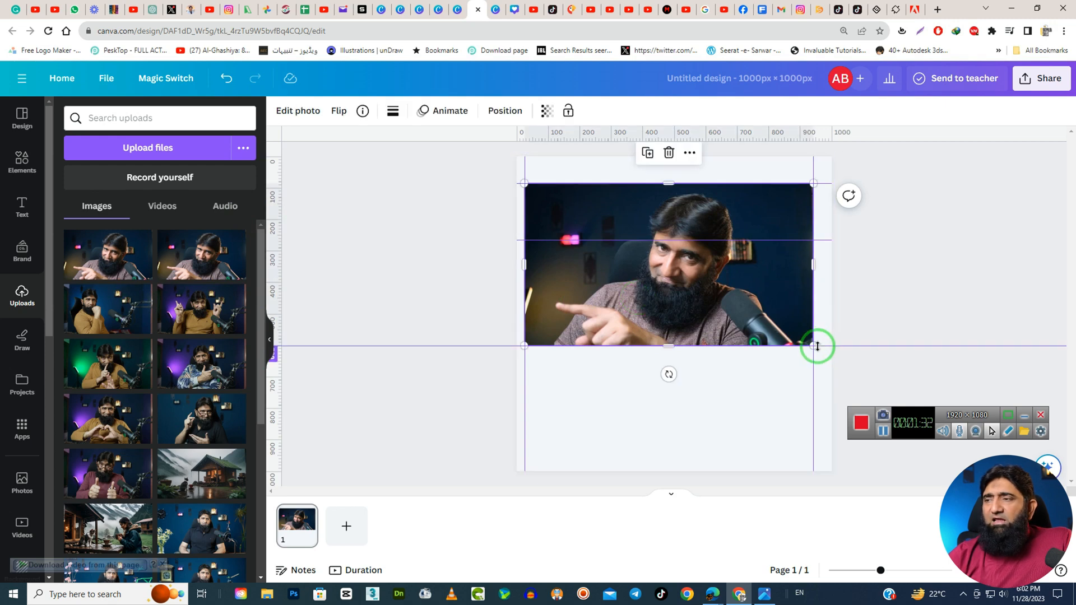
{"action": "left_click_drag", "start_coordinate": [812, 345], "coordinate": [728, 374]}
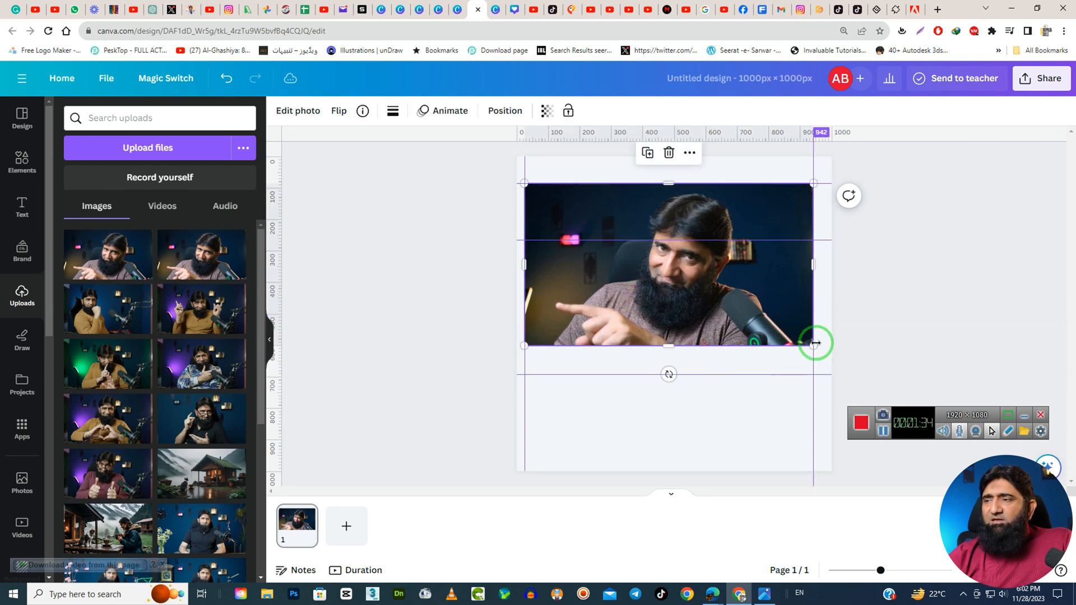
{"action": "left_click_drag", "start_coordinate": [814, 347], "coordinate": [613, 260]}
{"action": "left_click", "coordinate": [614, 260]}
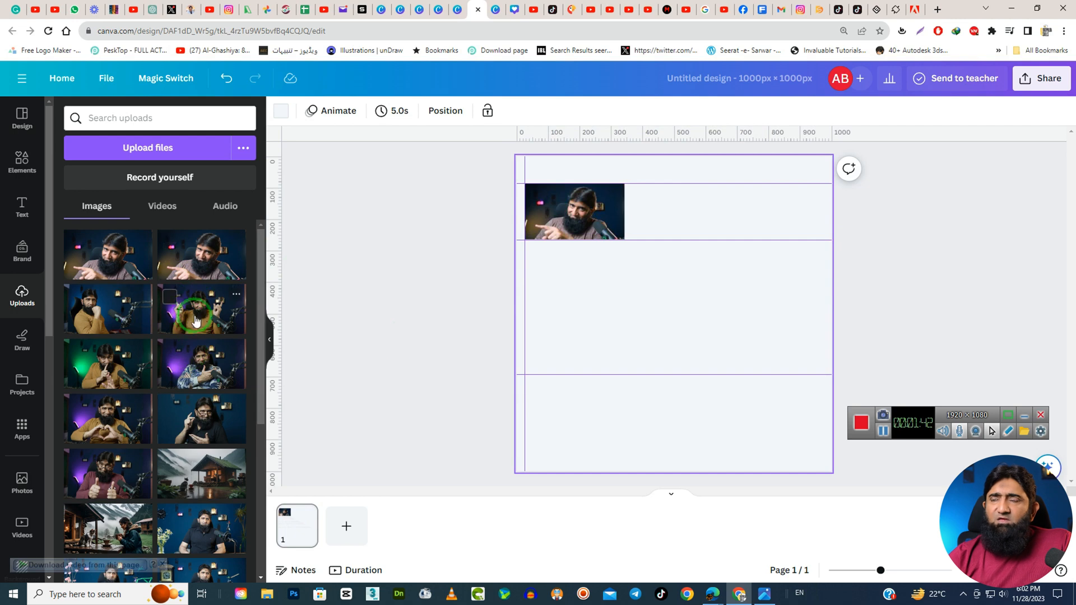
Build a row of three photos between the upper horizontal guides by adding a second uploaded photo and a duplicate of the first.
{"action": "left_click_drag", "start_coordinate": [195, 321], "coordinate": [696, 206]}
{"action": "left_click_drag", "start_coordinate": [895, 317], "coordinate": [696, 223]}
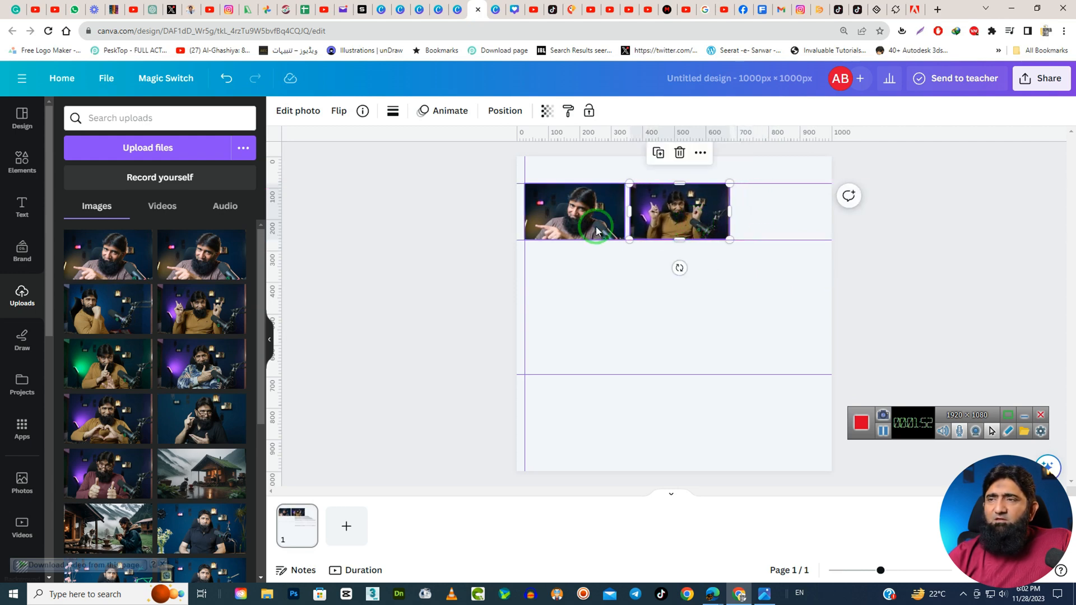
{"action": "left_click", "coordinate": [573, 220]}
{"action": "key", "text": "ctrl+d"}
{"action": "left_click_drag", "start_coordinate": [581, 221], "coordinate": [790, 216]}
{"action": "left_click", "coordinate": [736, 315]}
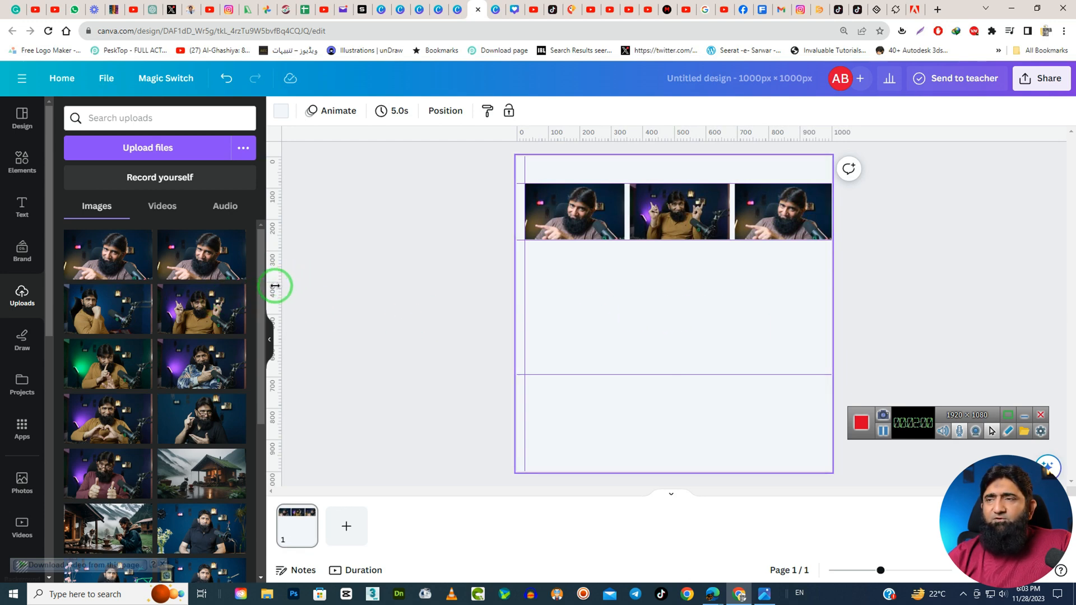
Add vertical guides at the first photo's right edge and at both side edges of the middle photo.
{"action": "left_click_drag", "start_coordinate": [274, 286], "coordinate": [621, 293]}
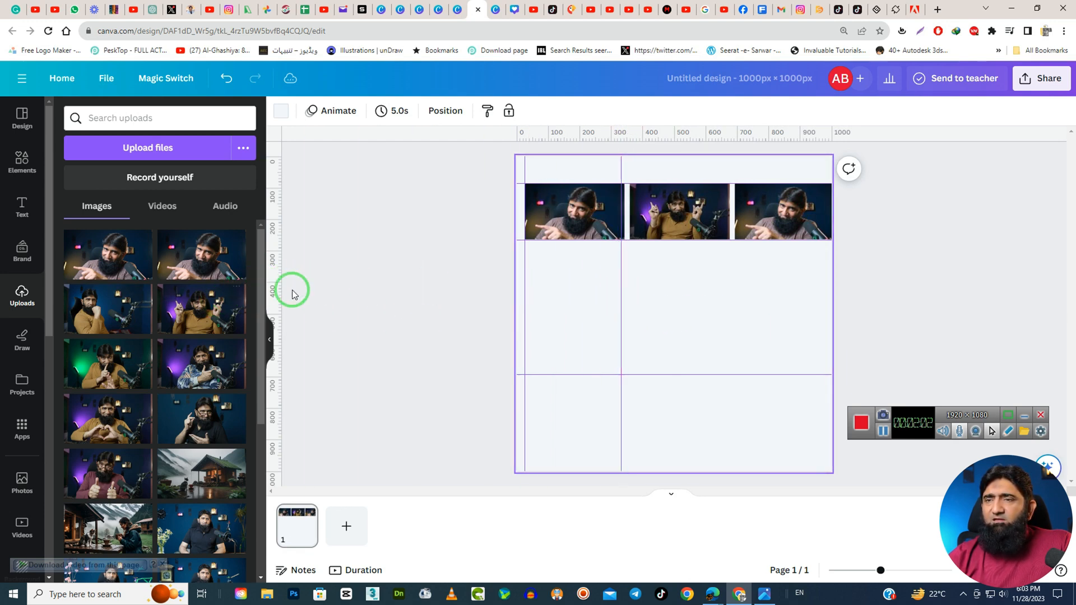
{"action": "left_click_drag", "start_coordinate": [276, 291], "coordinate": [629, 287]}
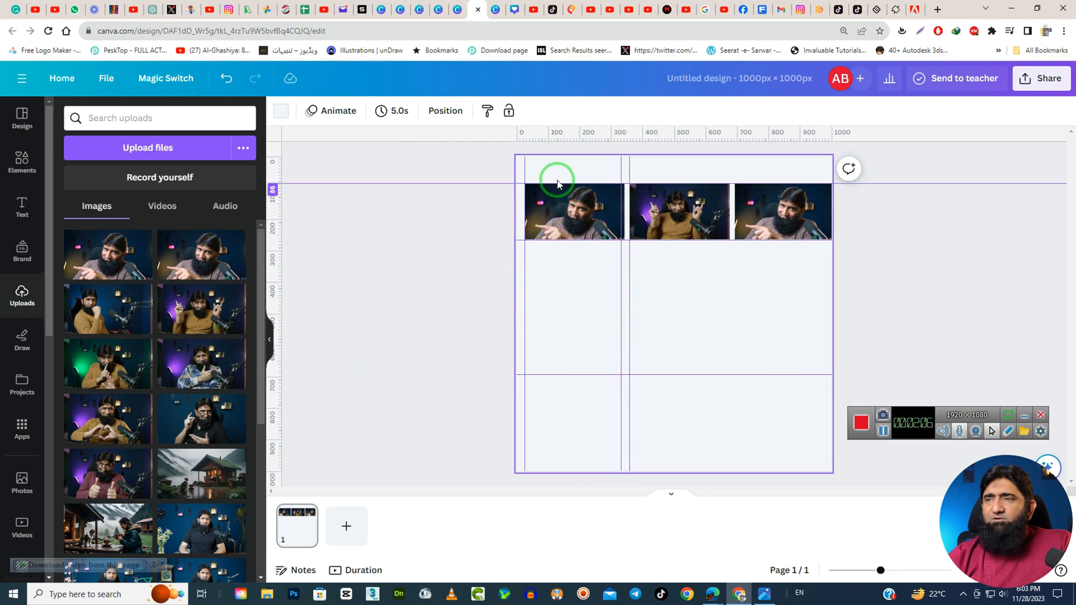
{"action": "left_click_drag", "start_coordinate": [277, 259], "coordinate": [730, 256]}
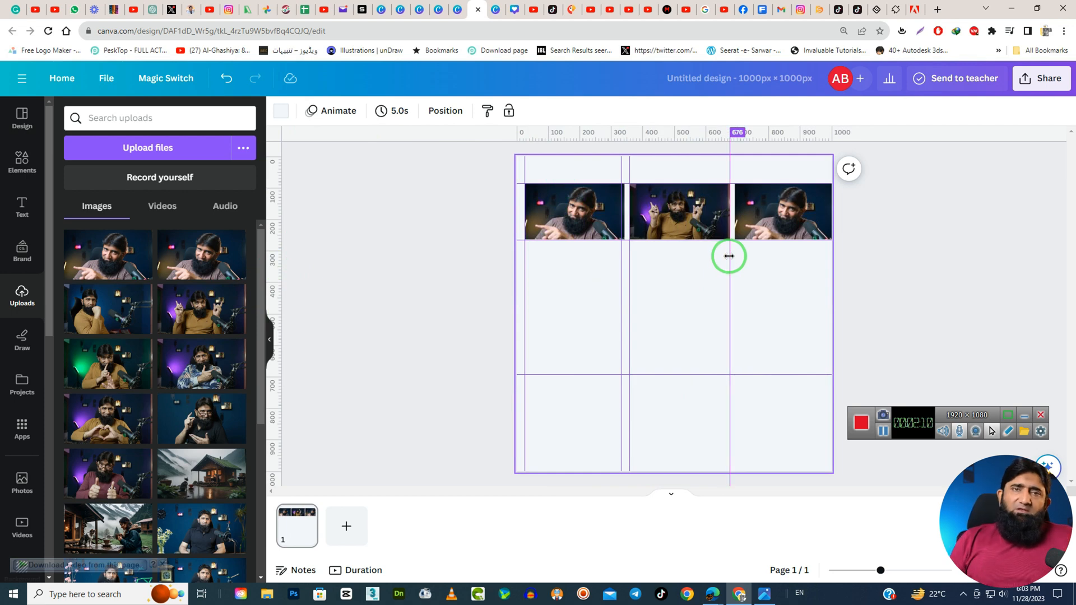
{"action": "left_click_drag", "start_coordinate": [729, 256], "coordinate": [729, 256]}
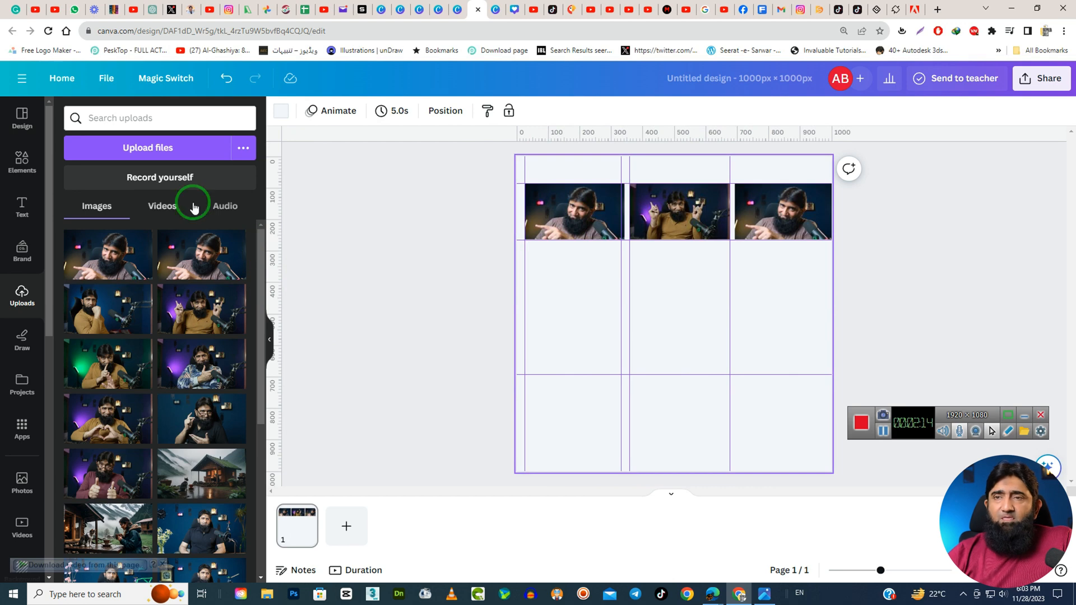
Preview the 12 Columns, 6 Columns and 3x3 Grid presets for adding guides.
{"action": "left_click", "coordinate": [107, 78]}
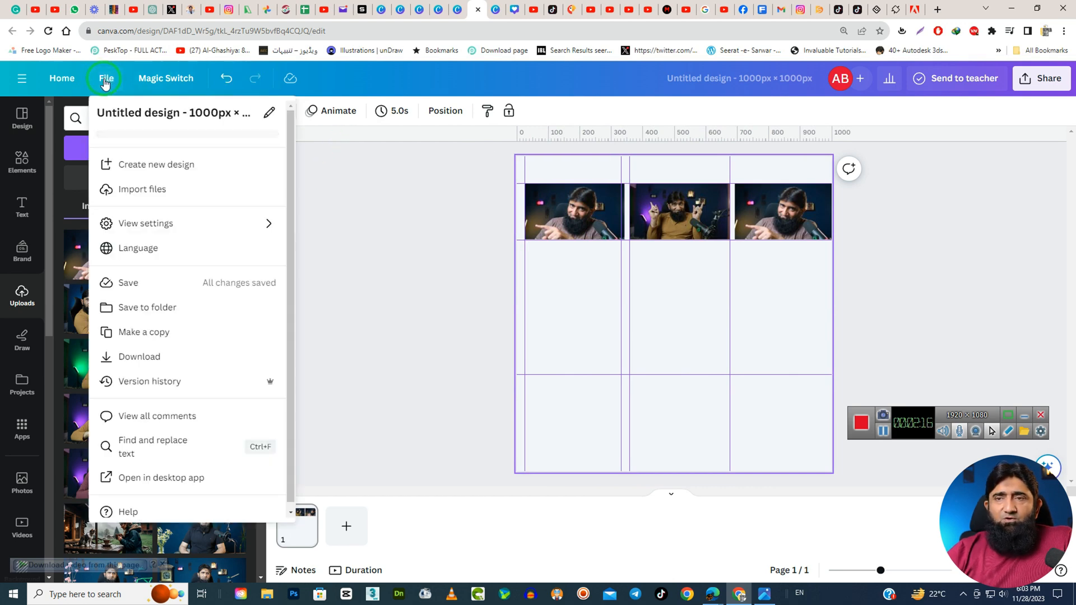
{"action": "left_click", "coordinate": [144, 224]}
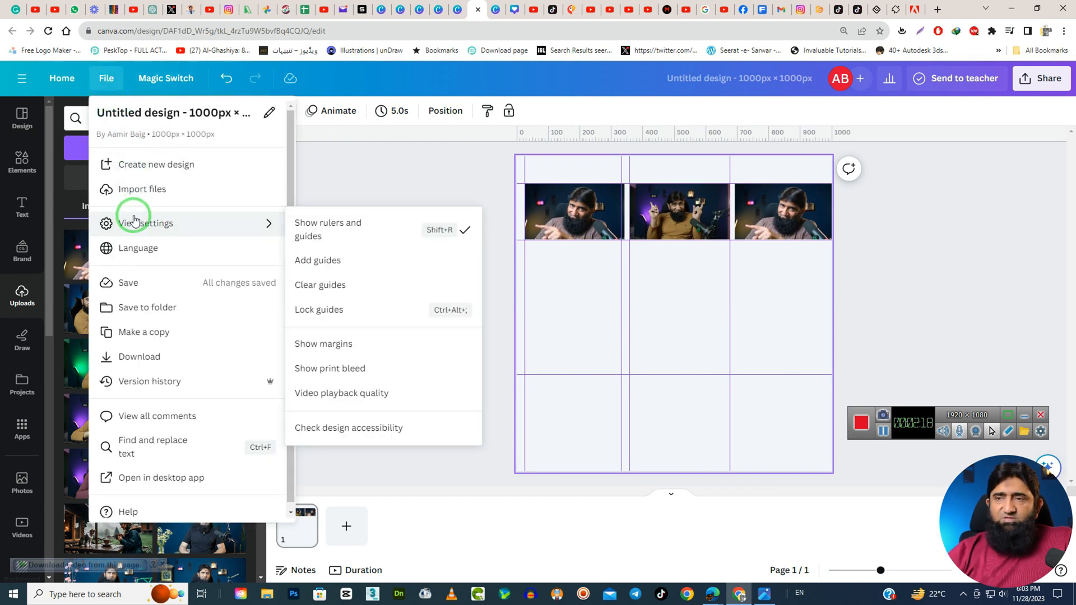
{"action": "left_click", "coordinate": [339, 262]}
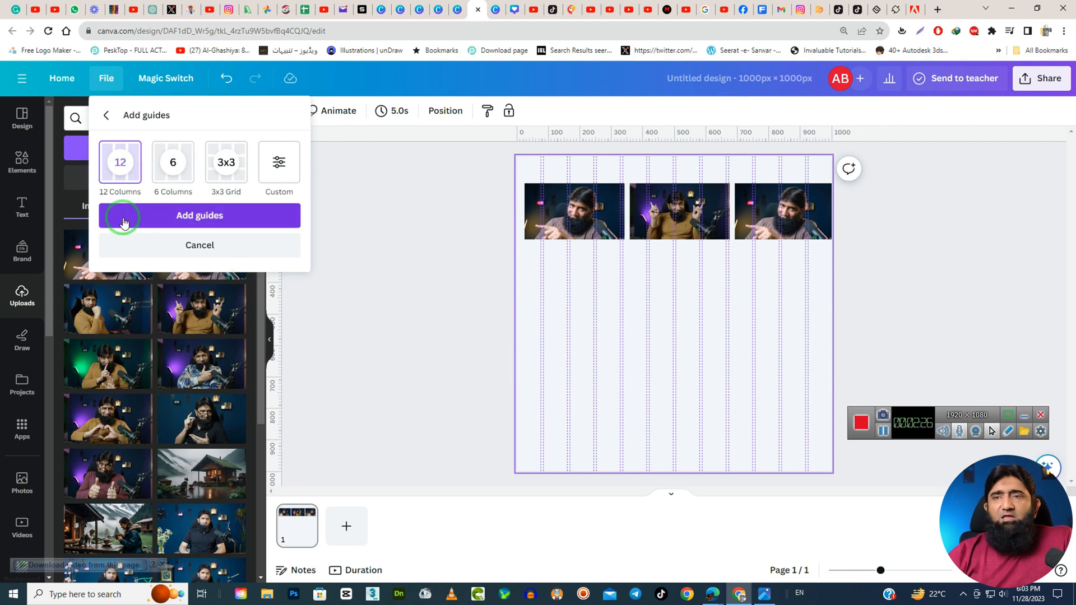
{"action": "left_click", "coordinate": [173, 162]}
{"action": "left_click", "coordinate": [226, 170]}
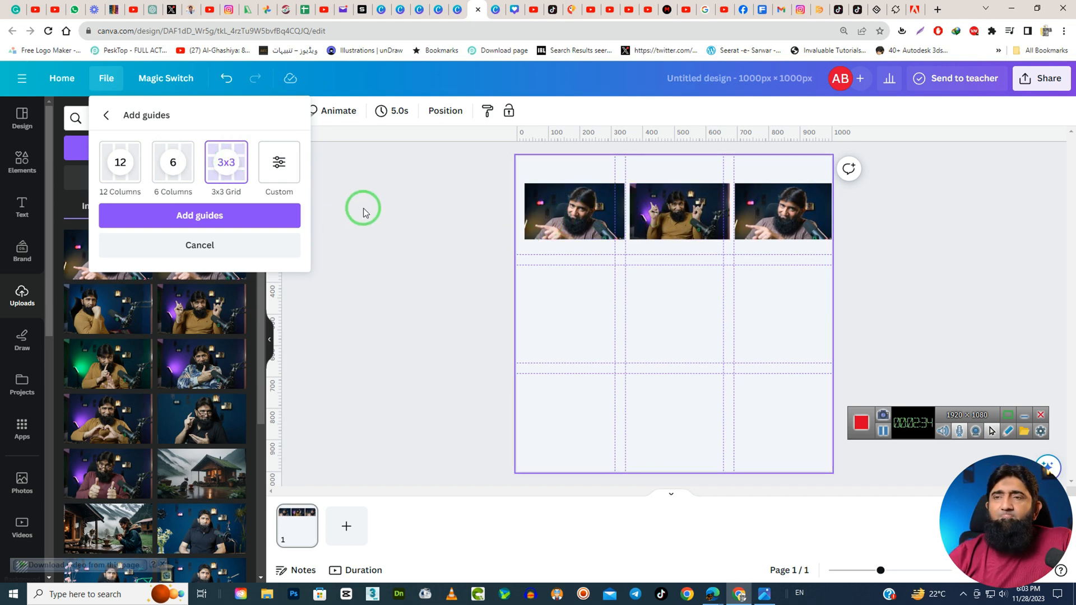
Switch to a custom guide layout and give it 6 rows alongside its 6 columns.
{"action": "left_click", "coordinate": [278, 163]}
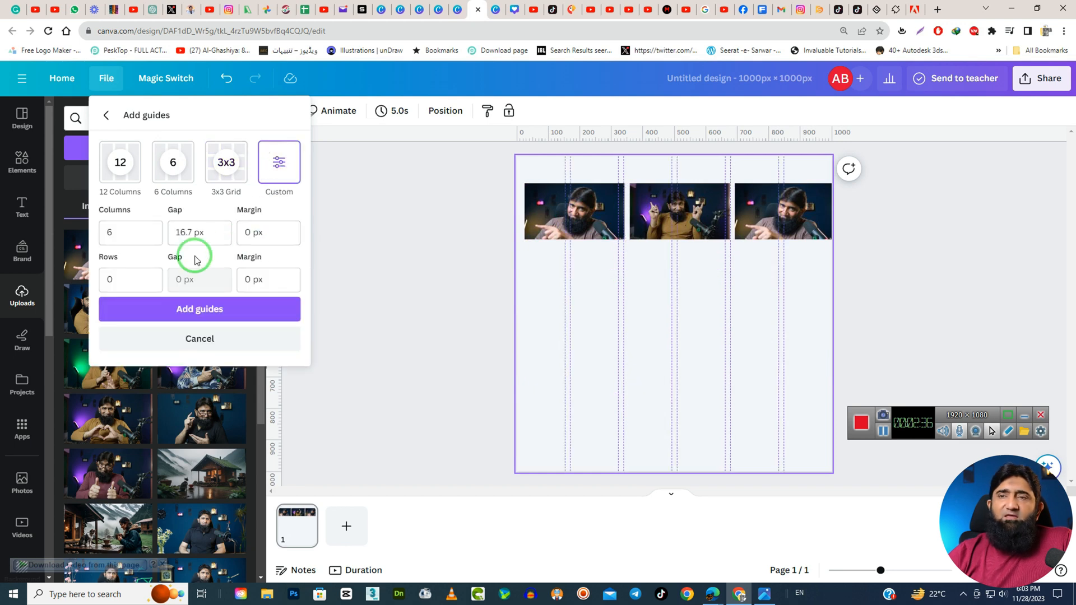
{"action": "left_click", "coordinate": [120, 232]}
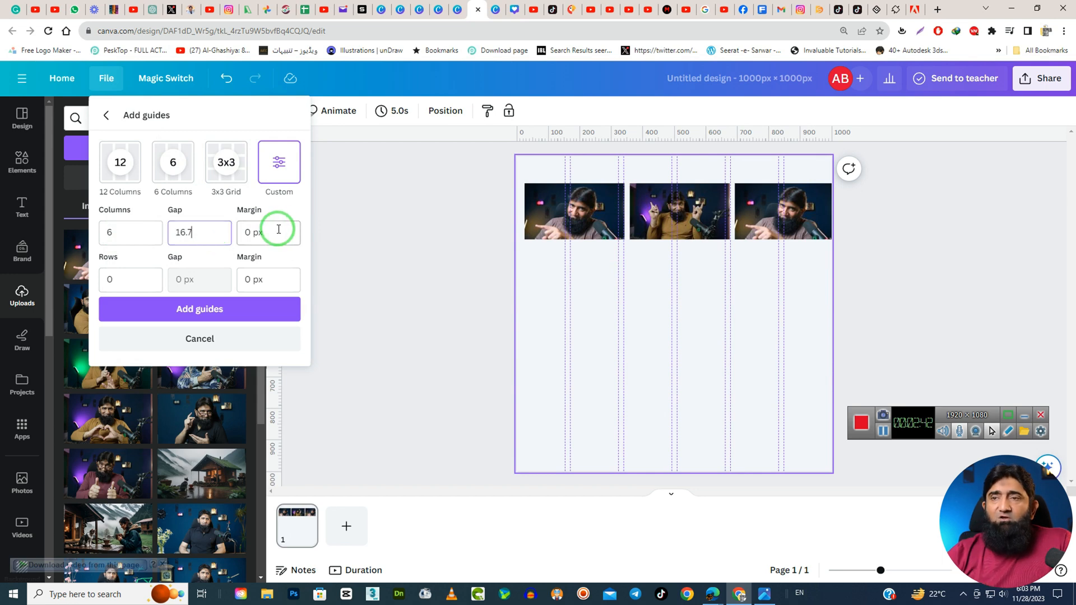
{"action": "left_click", "coordinate": [257, 275]}
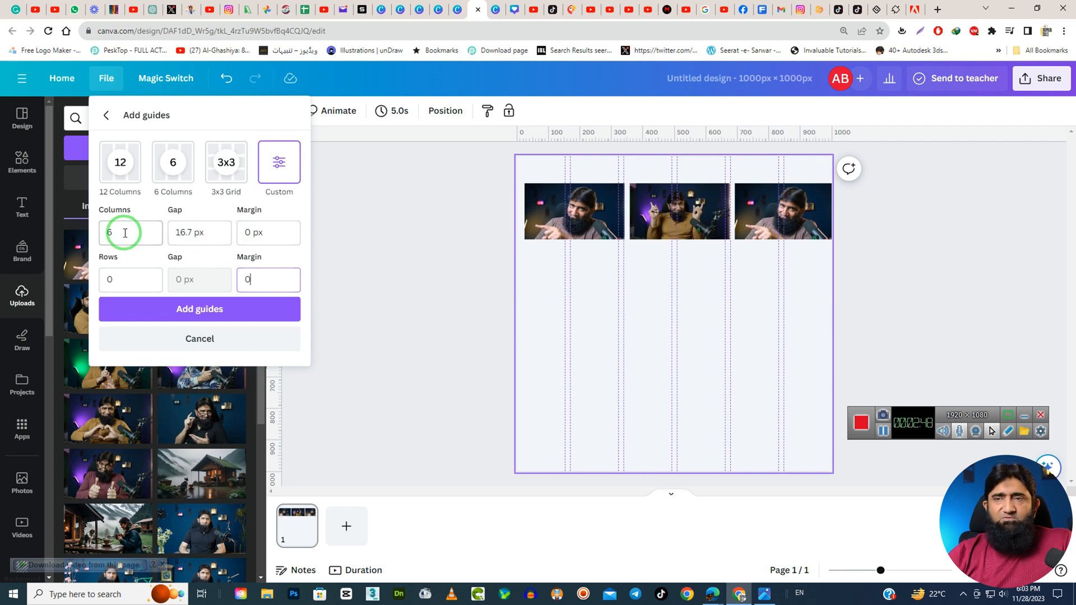
{"action": "left_click", "coordinate": [119, 275]}
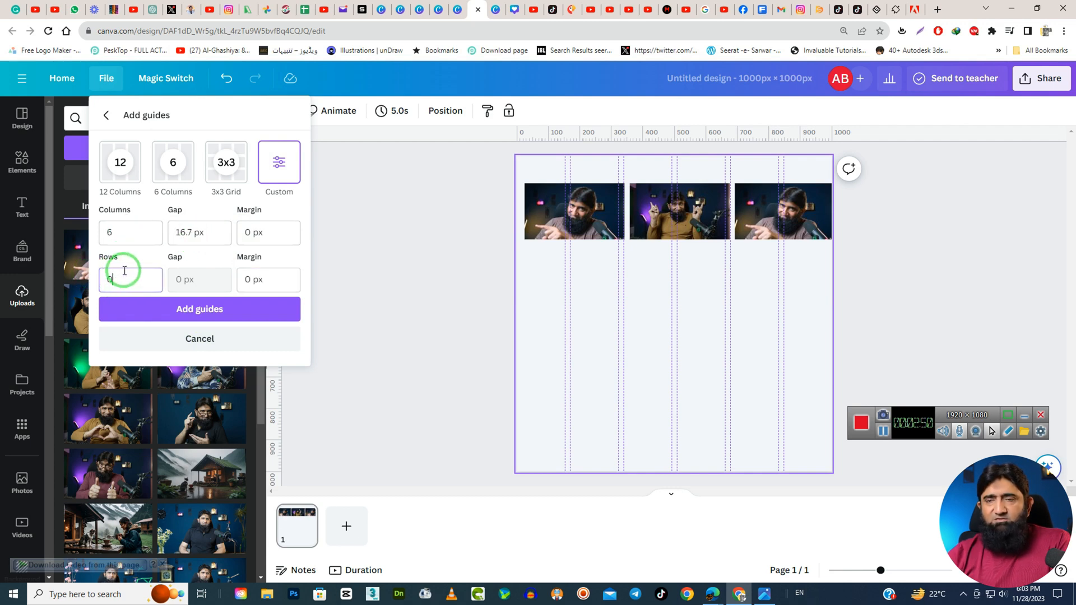
{"action": "type", "text": "6"}
Set both the column gap and the row gap of the custom guides to 5 px.
{"action": "left_click", "coordinate": [191, 239]}
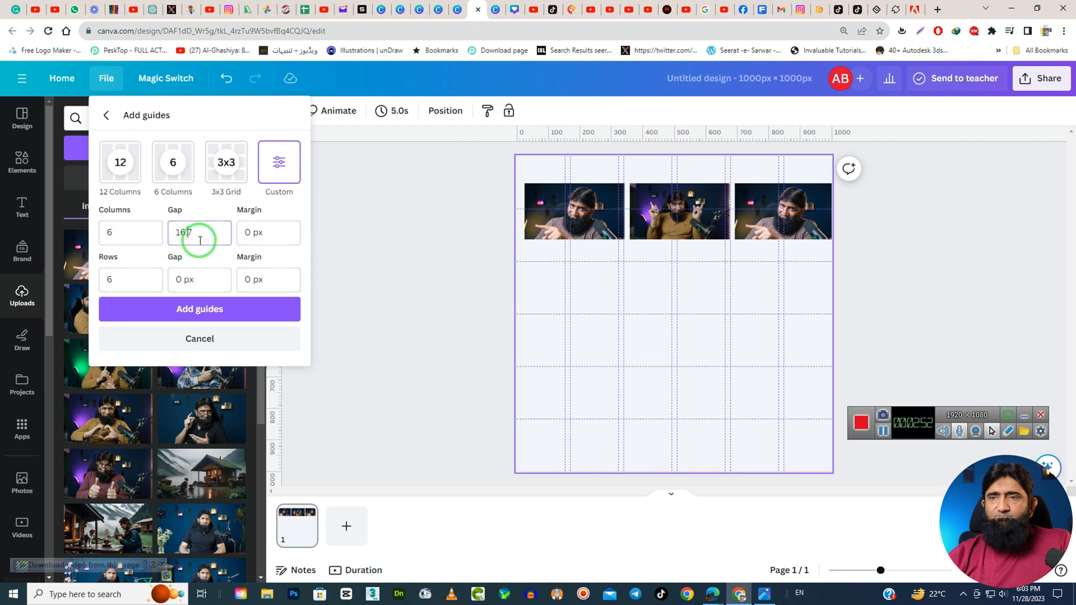
{"action": "double_click", "coordinate": [200, 240]}
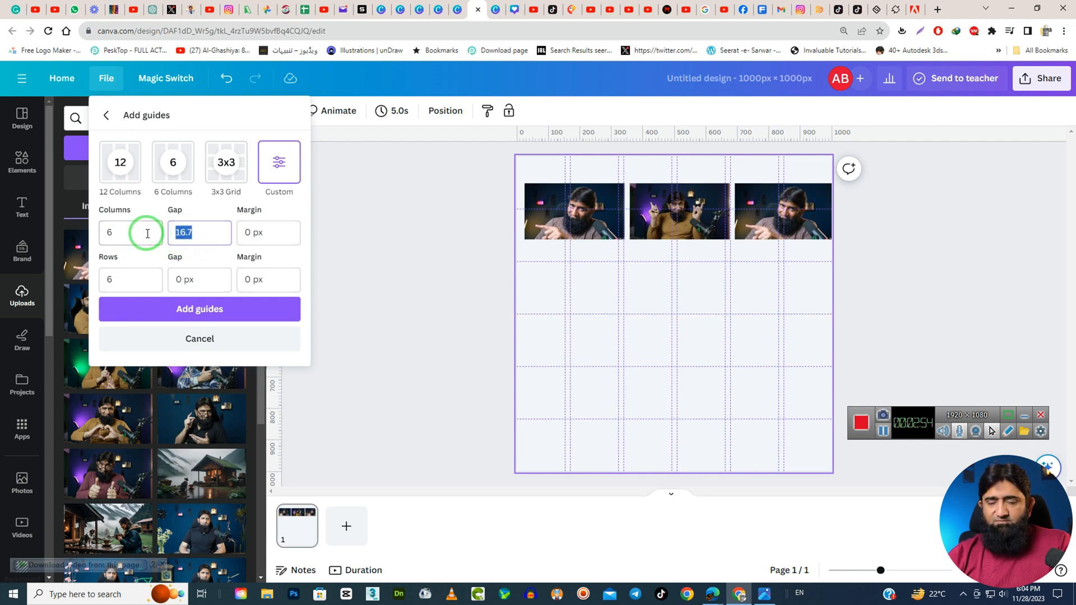
{"action": "type", "text": "2"}
{"action": "left_click", "coordinate": [188, 278]}
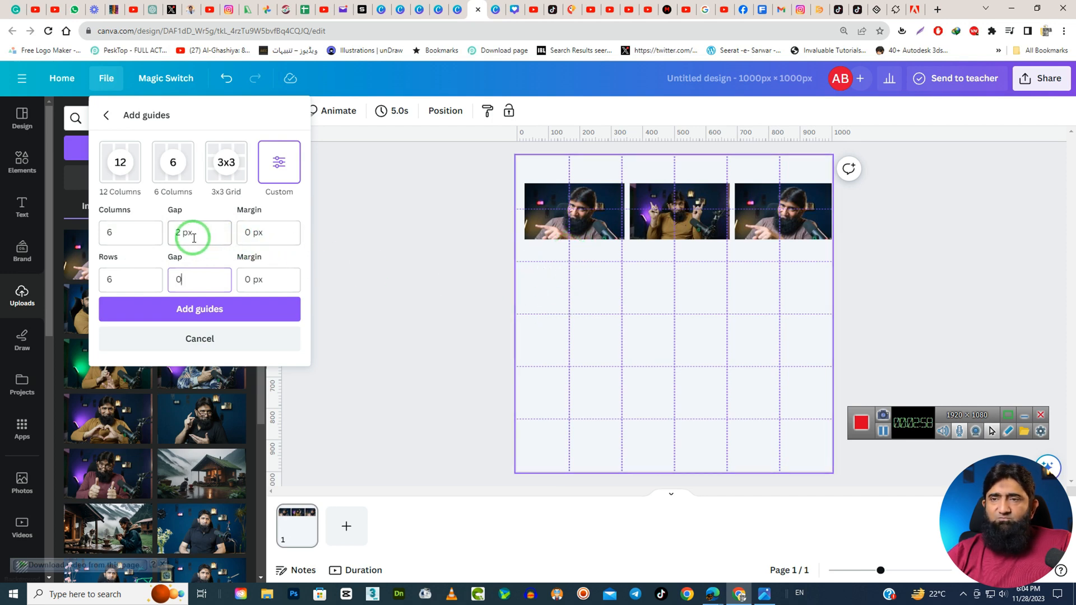
{"action": "double_click", "coordinate": [173, 233]}
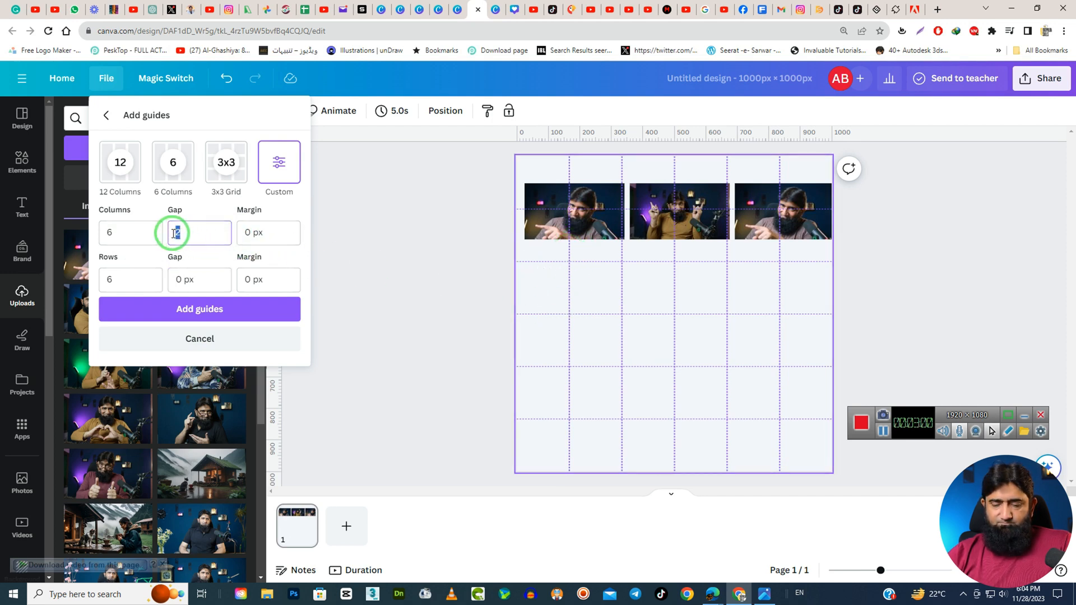
{"action": "type", "text": "5"}
{"action": "double_click", "coordinate": [170, 278]}
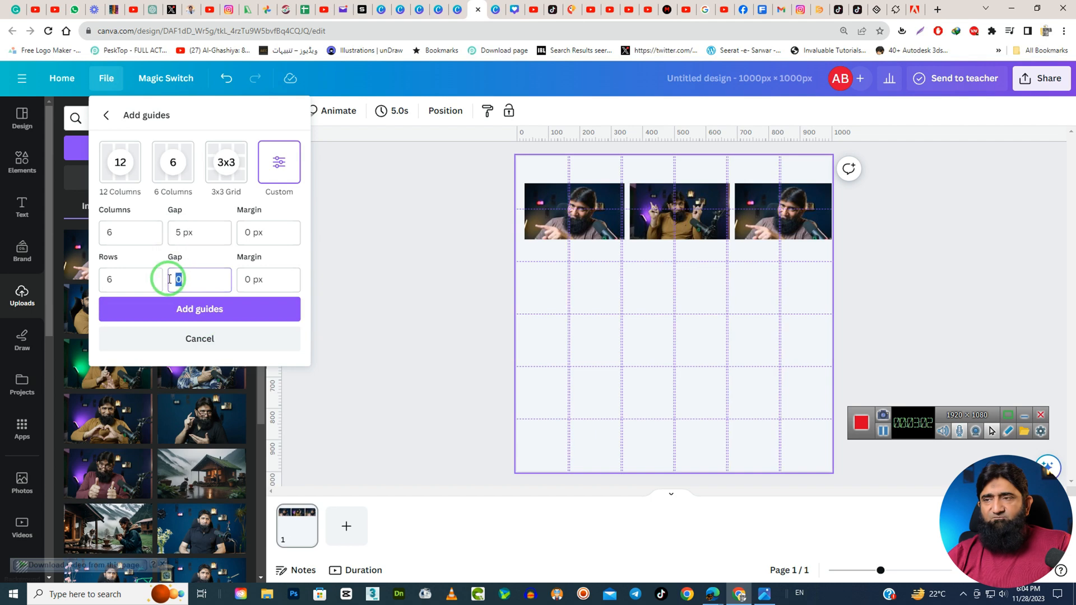
{"action": "type", "text": "5"}
{"action": "left_click", "coordinate": [211, 233]}
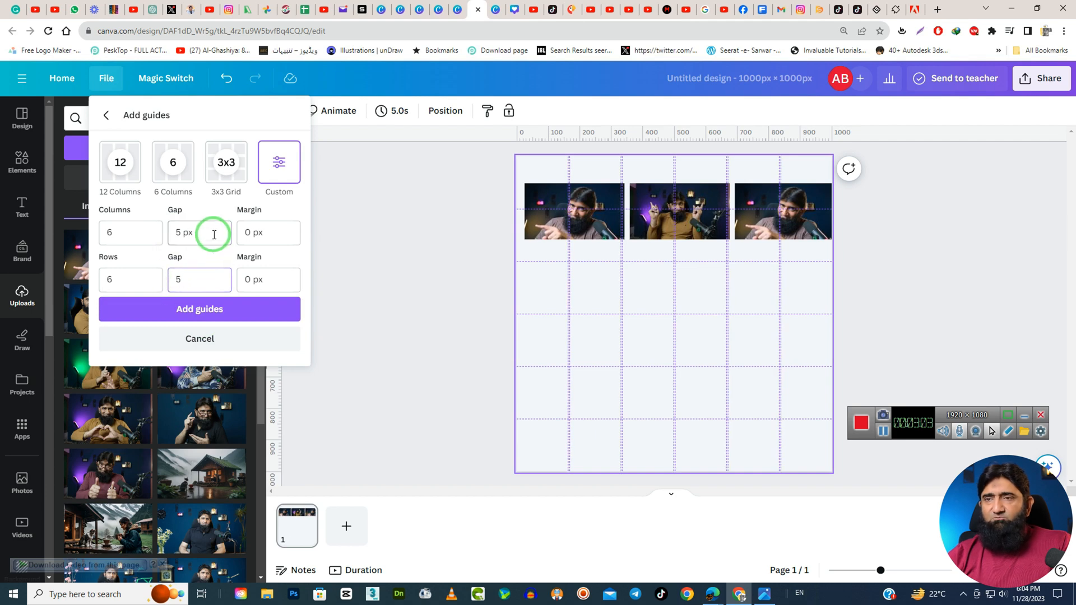
Set both the column margin and the row margin of the custom guides to 5 px.
{"action": "double_click", "coordinate": [250, 233]}
{"action": "type", "text": "5"}
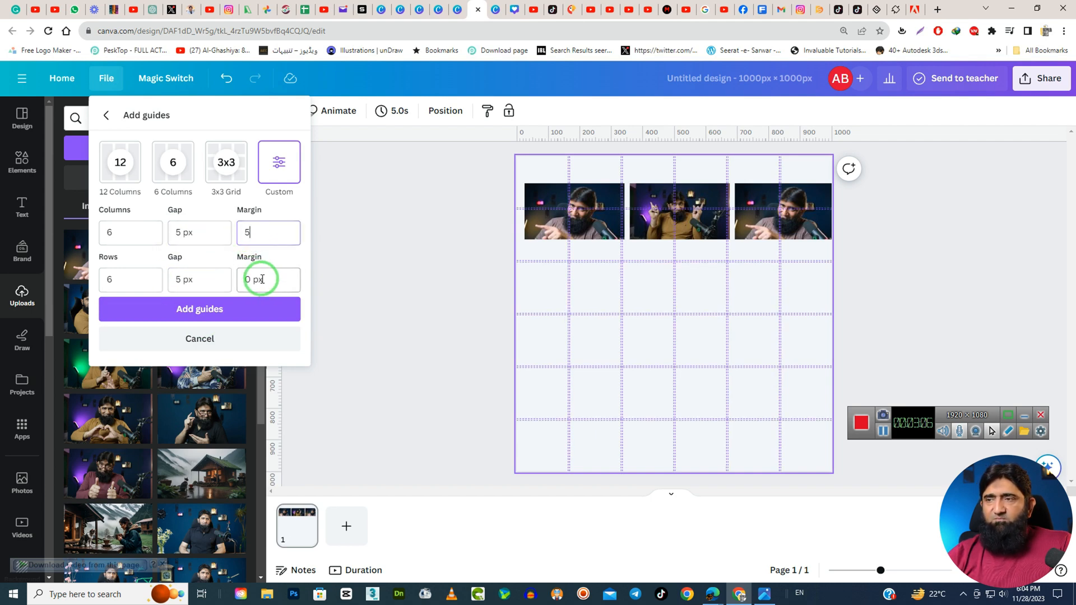
{"action": "double_click", "coordinate": [261, 280]}
{"action": "type", "text": "5"}
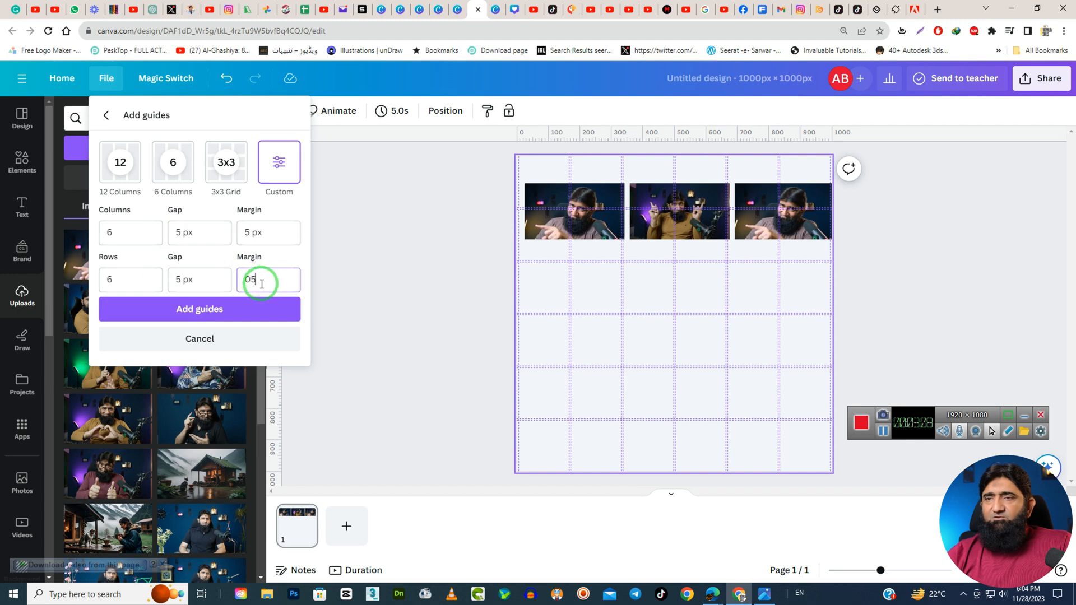
{"action": "left_click_drag", "start_coordinate": [261, 275], "coordinate": [228, 278]}
{"action": "type", "text": "5"}
{"action": "left_click", "coordinate": [271, 231]}
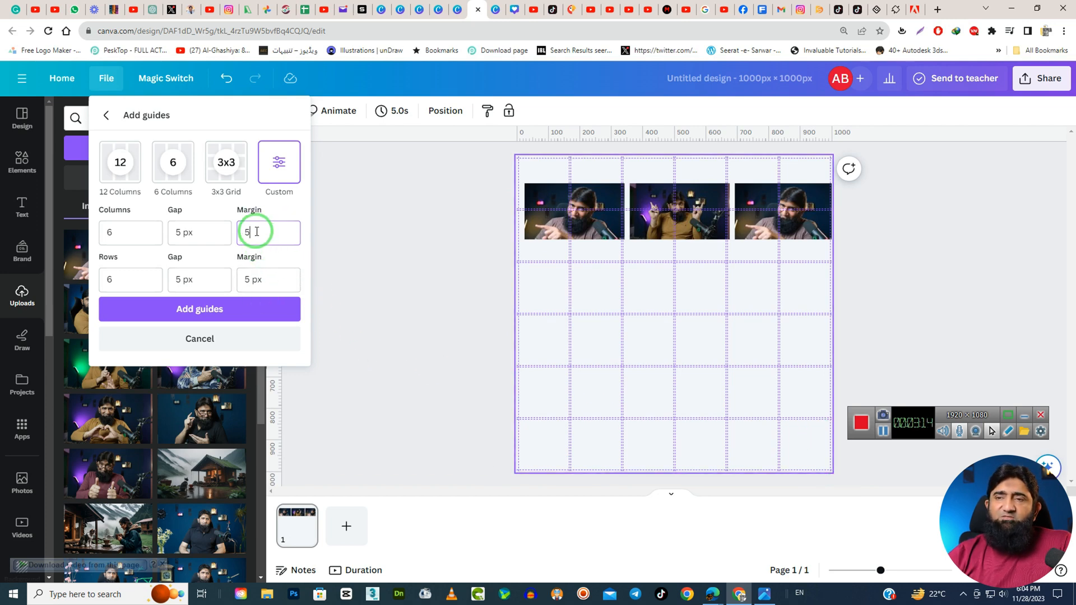
{"action": "left_click", "coordinate": [195, 312]}
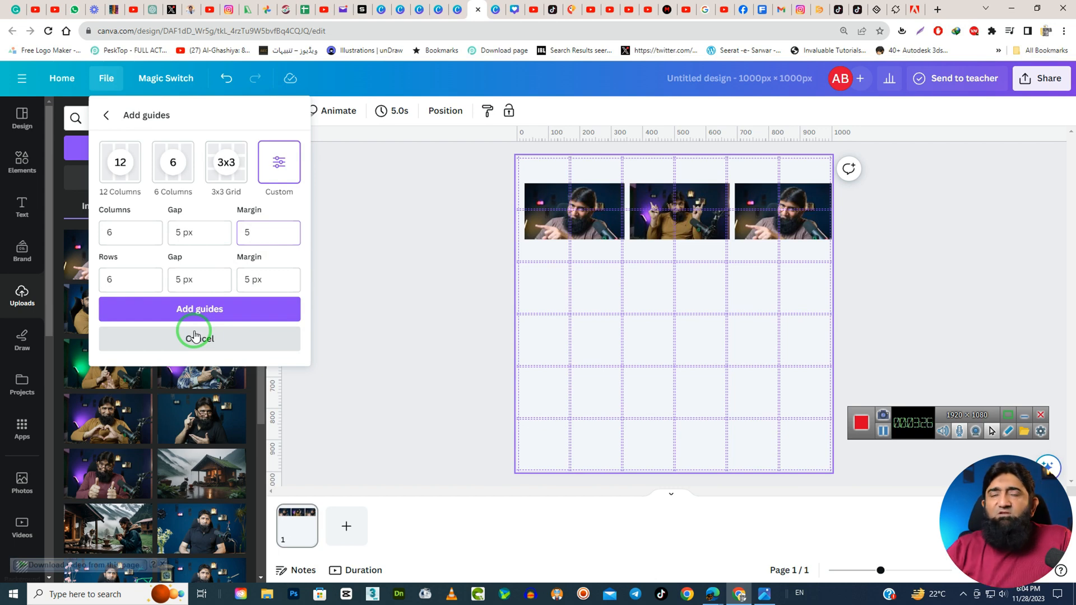
Leave the custom guide settings and delete the three photos from the page.
{"action": "left_click", "coordinate": [172, 308]}
{"action": "left_click", "coordinate": [913, 288]}
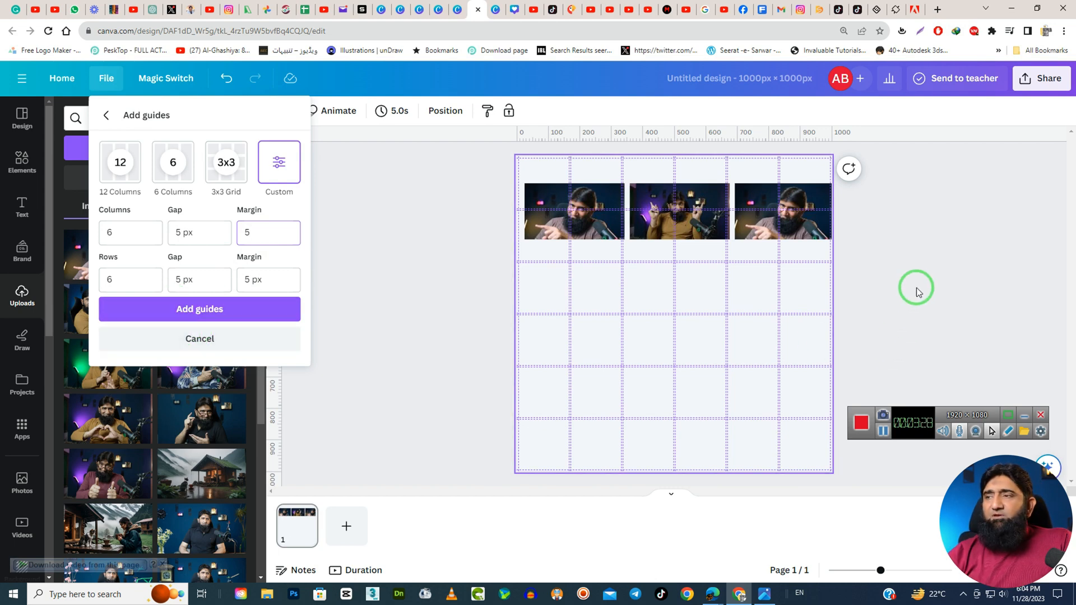
{"action": "left_click", "coordinate": [539, 225]}
{"action": "left_click", "coordinate": [576, 216]}
{"action": "key", "text": "Delete"}
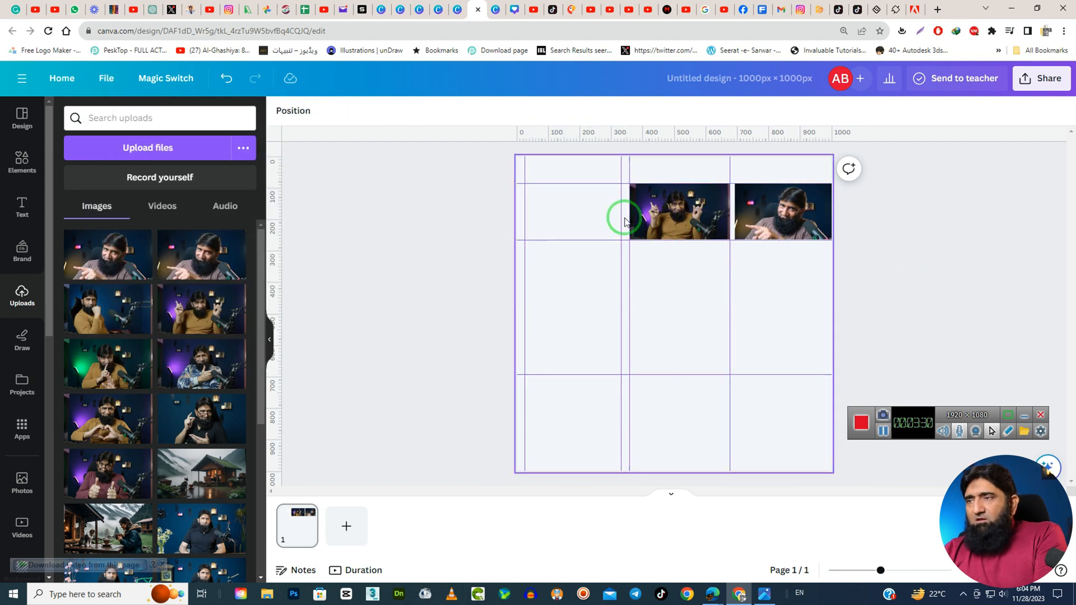
{"action": "left_click", "coordinate": [697, 218]}
{"action": "key", "text": "Delete"}
{"action": "left_click", "coordinate": [783, 211]}
{"action": "key", "text": "Delete"}
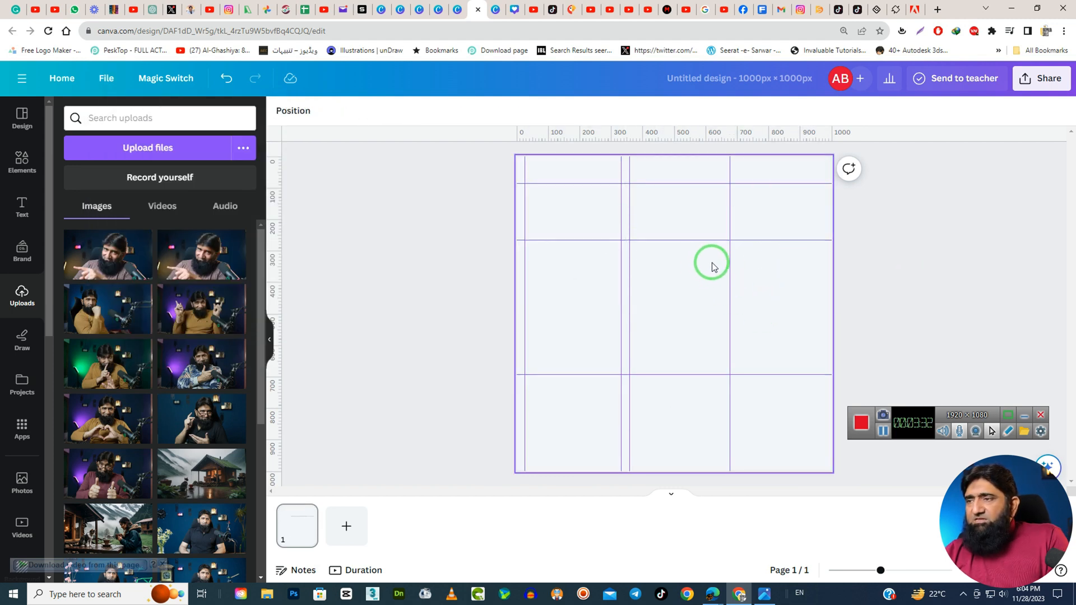
Remove all four vertical guides from the page.
{"action": "left_click_drag", "start_coordinate": [748, 259], "coordinate": [492, 375]}
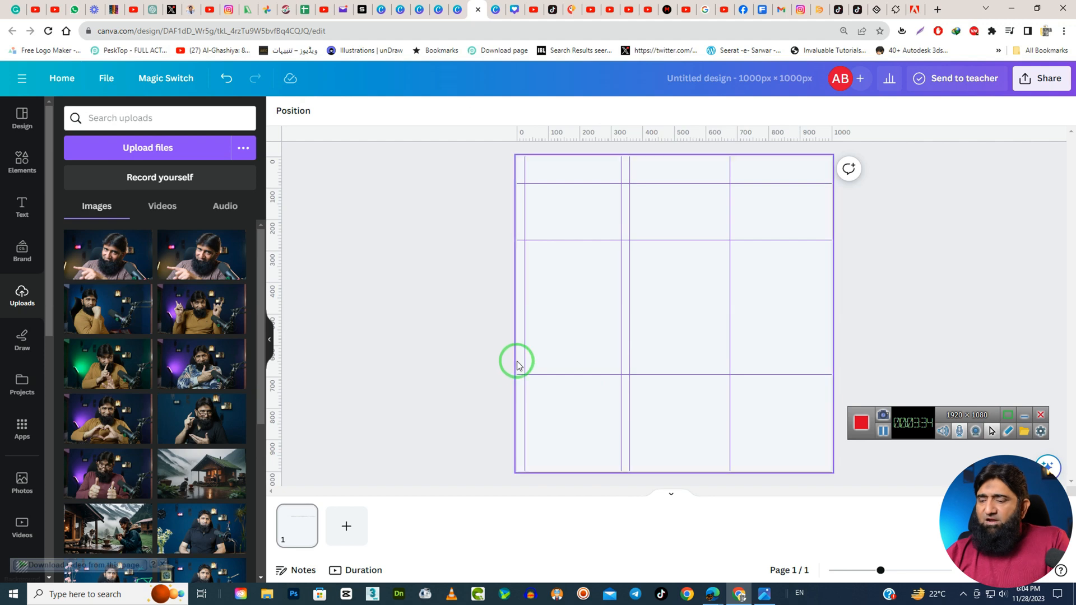
{"action": "right_click", "coordinate": [730, 268]}
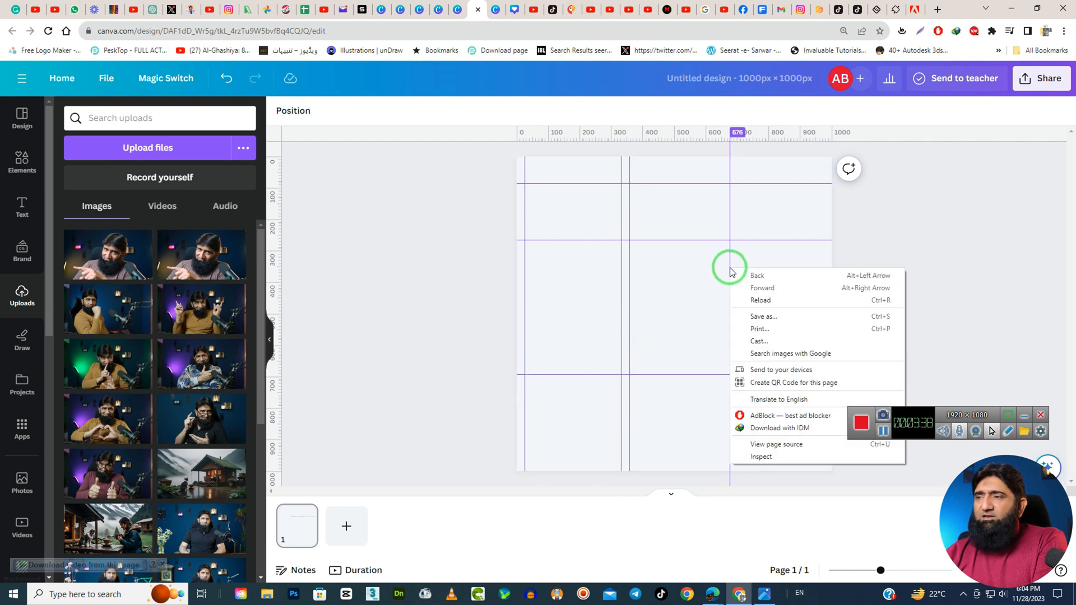
{"action": "left_click", "coordinate": [729, 267]}
{"action": "left_click_drag", "start_coordinate": [729, 269], "coordinate": [129, 281]}
{"action": "left_click_drag", "start_coordinate": [629, 273], "coordinate": [181, 280]}
{"action": "left_click", "coordinate": [545, 264]}
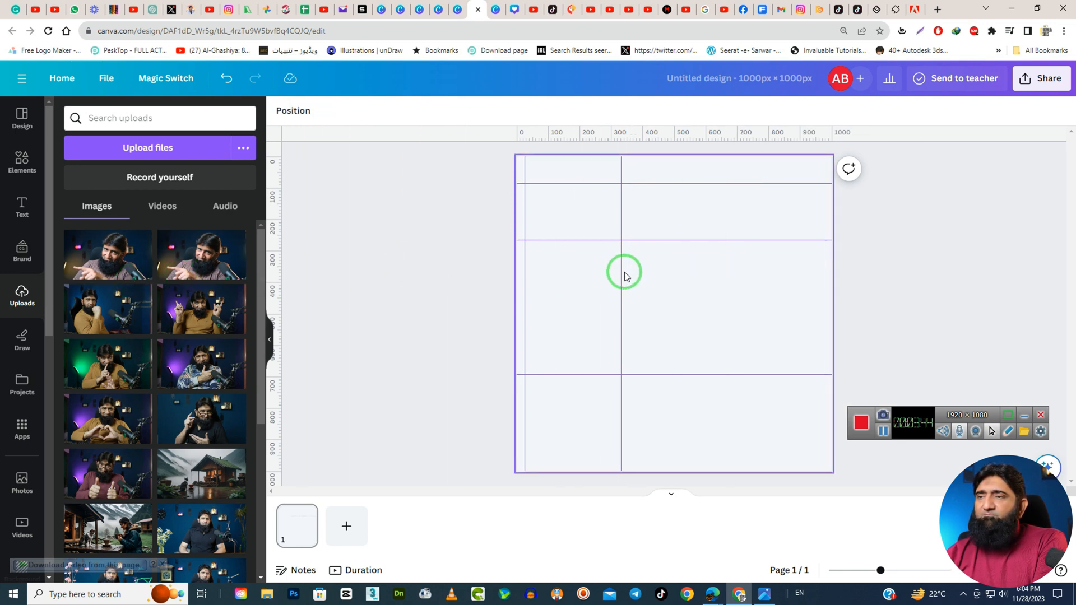
{"action": "left_click_drag", "start_coordinate": [626, 276], "coordinate": [183, 286]}
{"action": "left_click", "coordinate": [661, 196]}
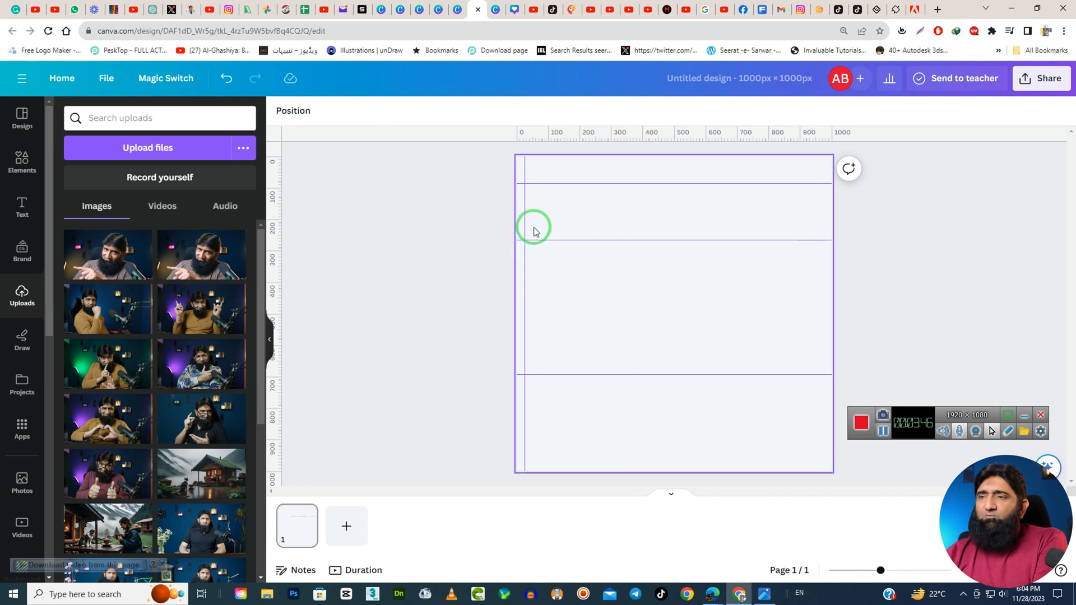
{"action": "left_click_drag", "start_coordinate": [527, 231], "coordinate": [506, 234]}
{"action": "left_click", "coordinate": [708, 233]}
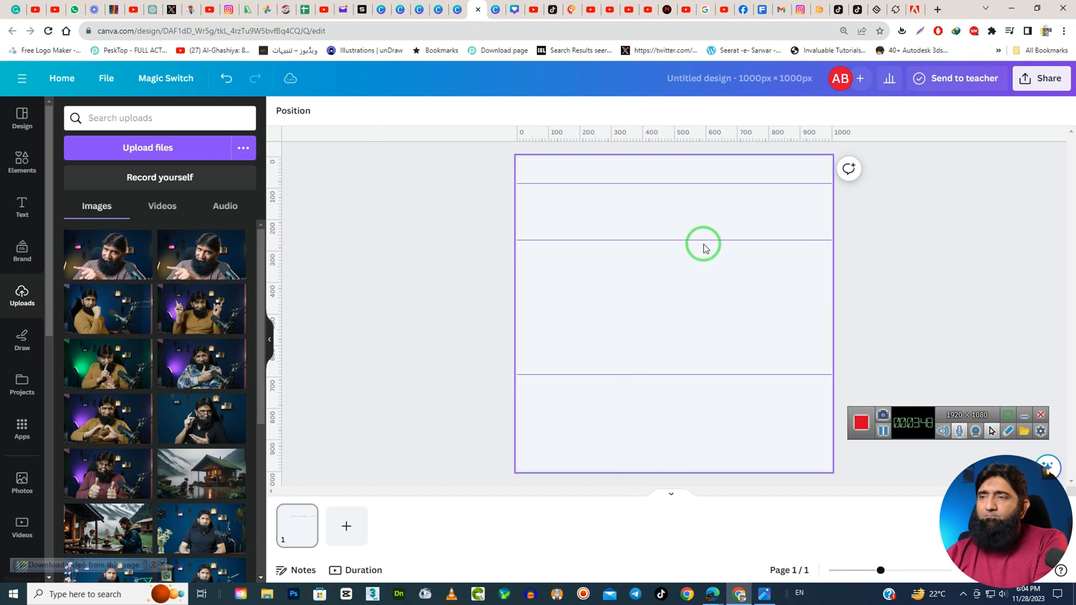
Remove the three horizontal guides from the page.
{"action": "left_click_drag", "start_coordinate": [705, 241], "coordinate": [705, 46]}
{"action": "left_click_drag", "start_coordinate": [683, 183], "coordinate": [683, 111]}
{"action": "left_click_drag", "start_coordinate": [715, 370], "coordinate": [728, 536]}
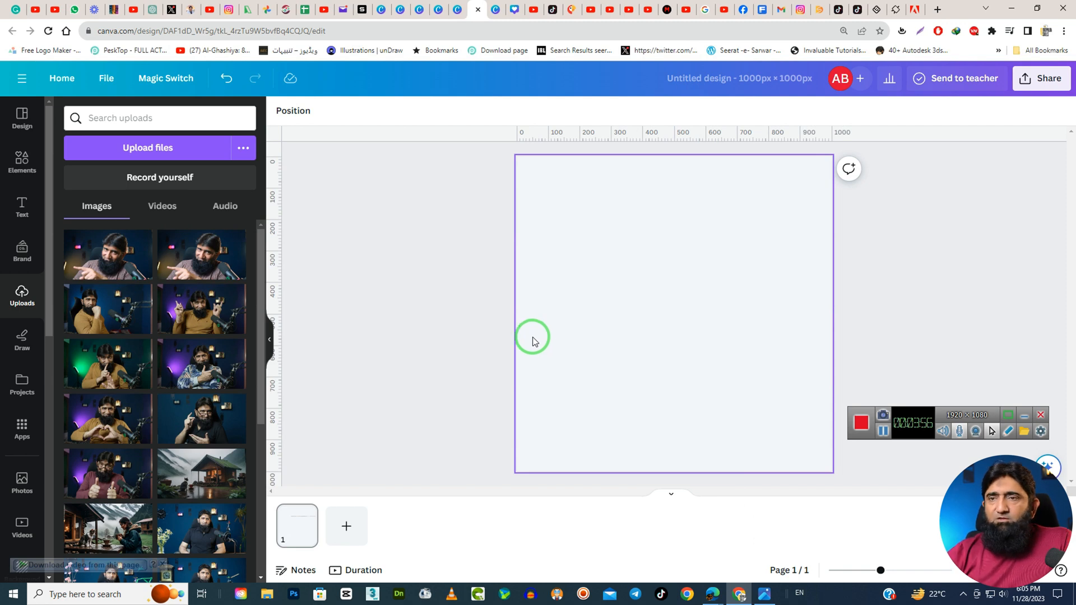
Turn on the display of margins and print bleed in the view settings.
{"action": "left_click", "coordinate": [107, 79]}
{"action": "left_click", "coordinate": [226, 236]}
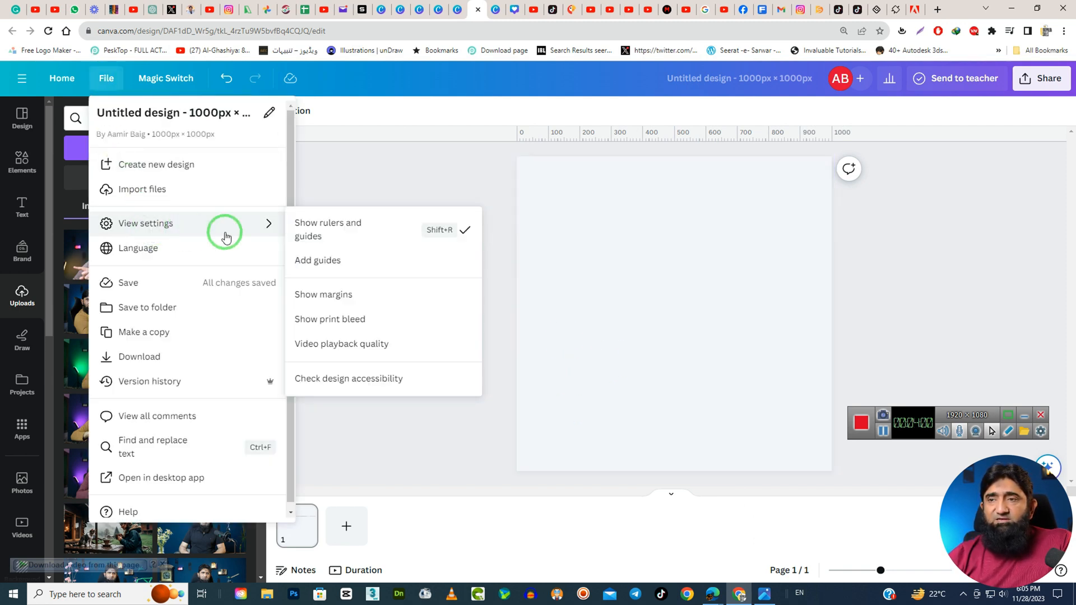
{"action": "left_click", "coordinate": [359, 290]}
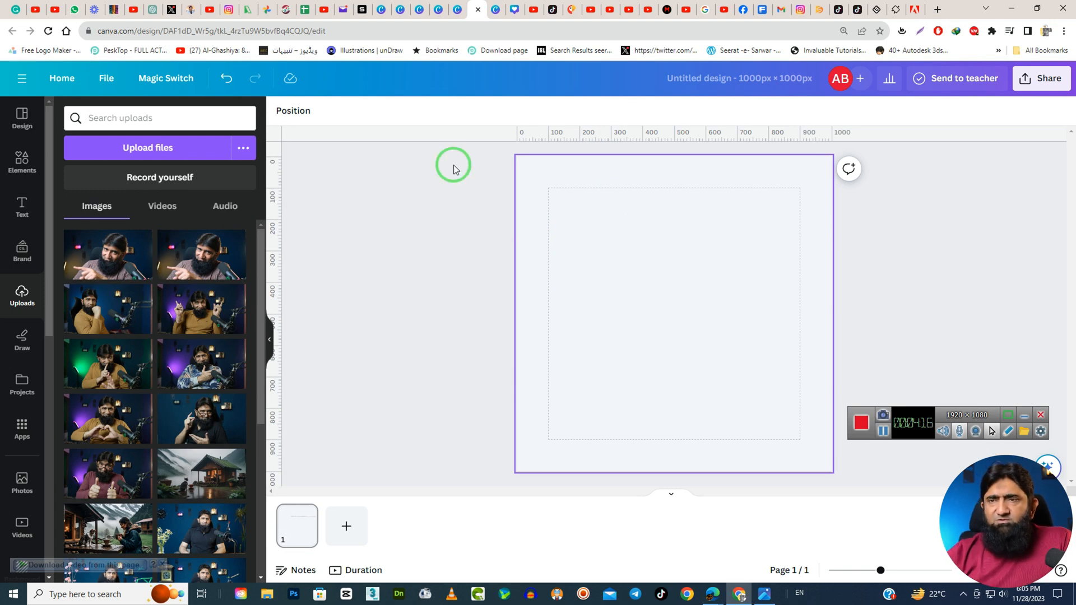
{"action": "left_click", "coordinate": [106, 78]}
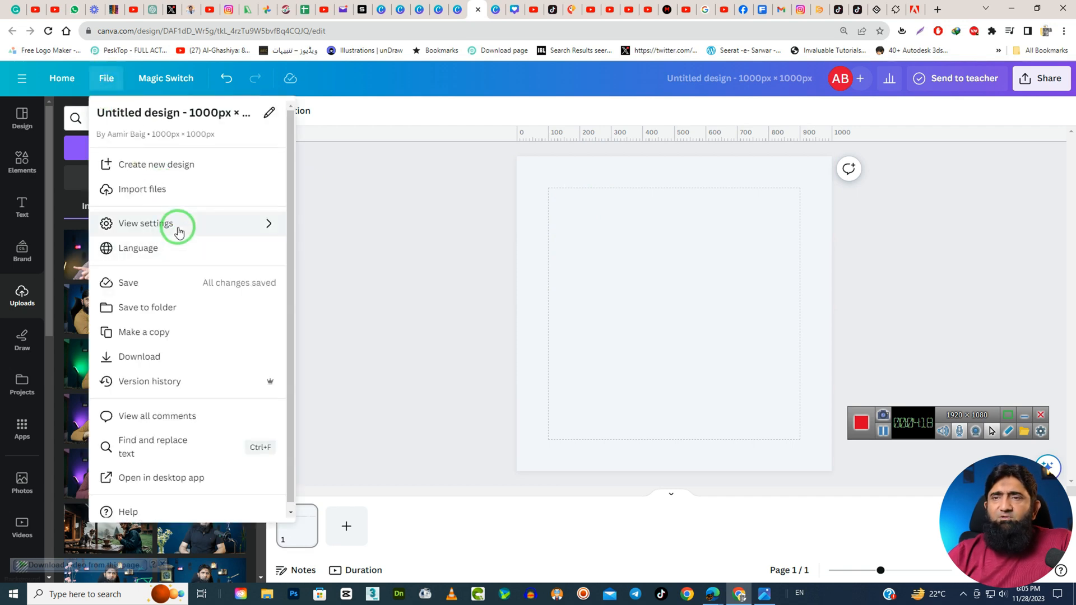
{"action": "mouse_move", "coordinate": [176, 225]}
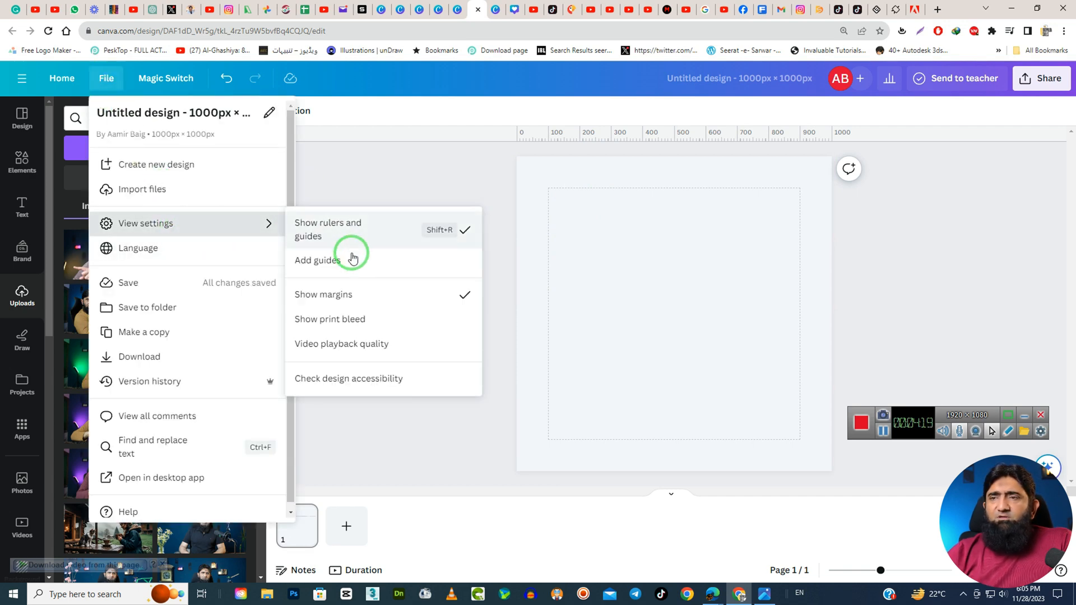
{"action": "left_click", "coordinate": [362, 328]}
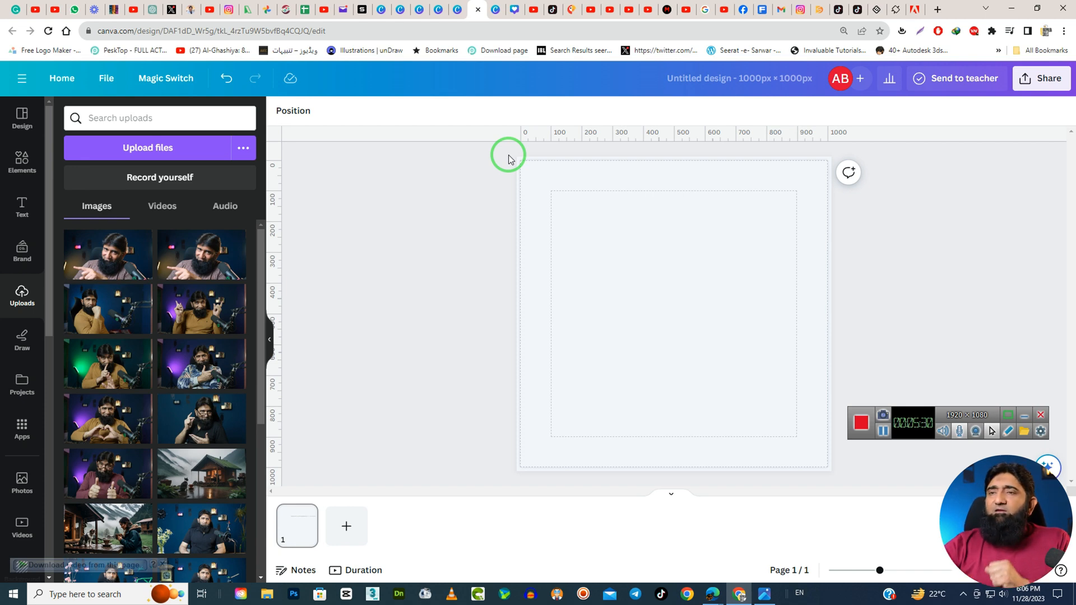
View the available video playback quality options and leave the current setting in place.
{"action": "left_click", "coordinate": [101, 80]}
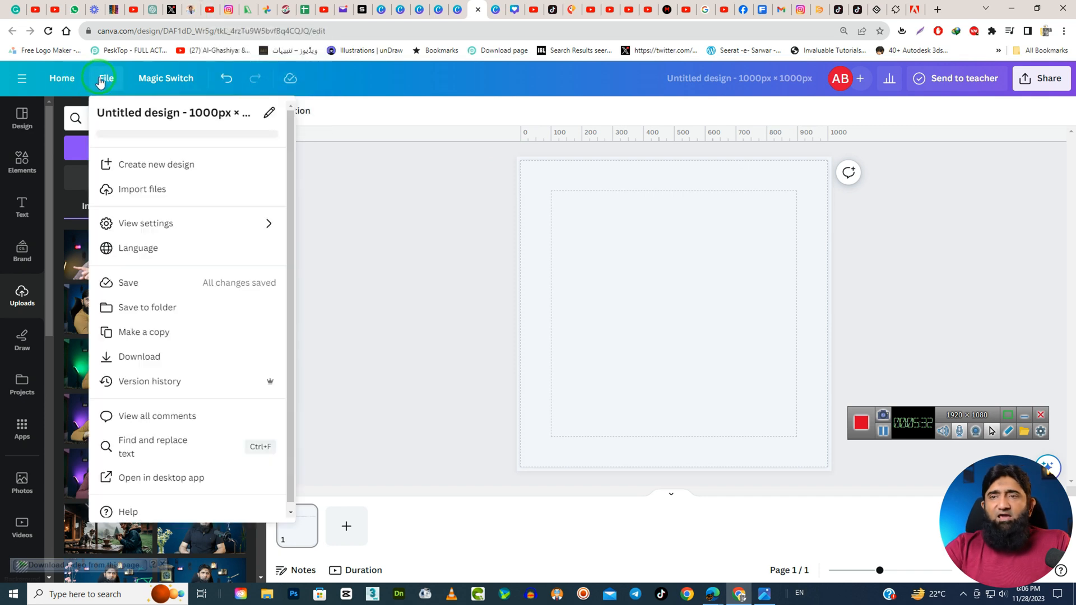
{"action": "left_click", "coordinate": [176, 219]}
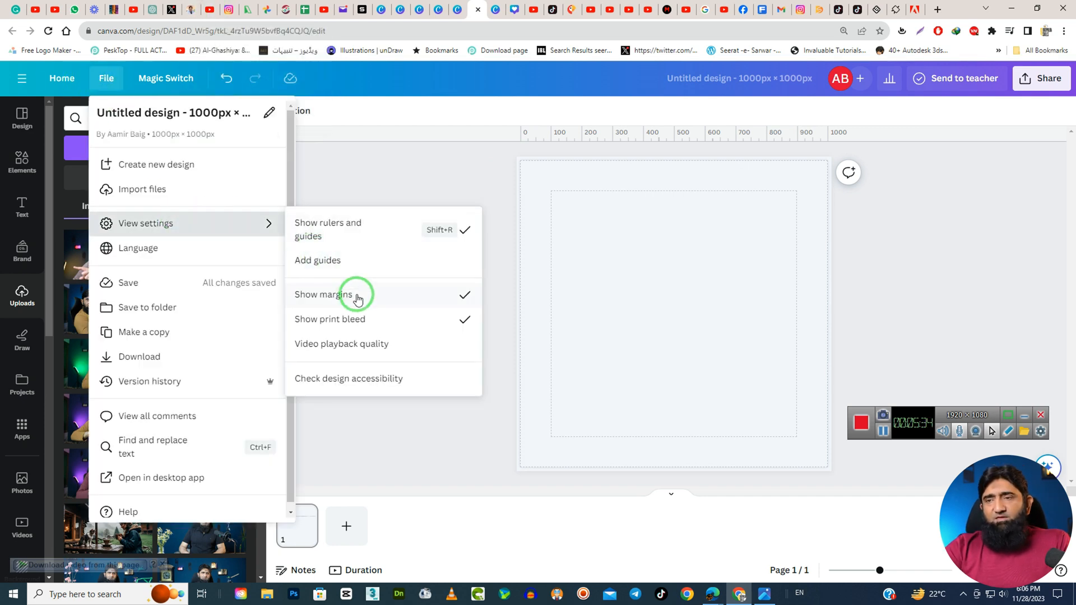
{"action": "left_click", "coordinate": [367, 344]}
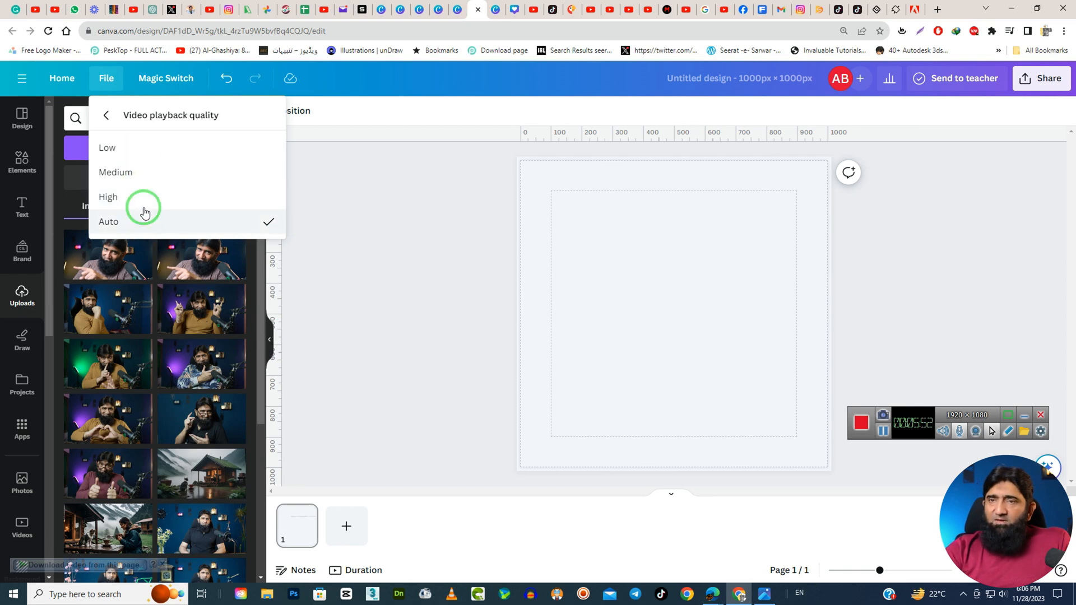
{"action": "left_click", "coordinate": [110, 83]}
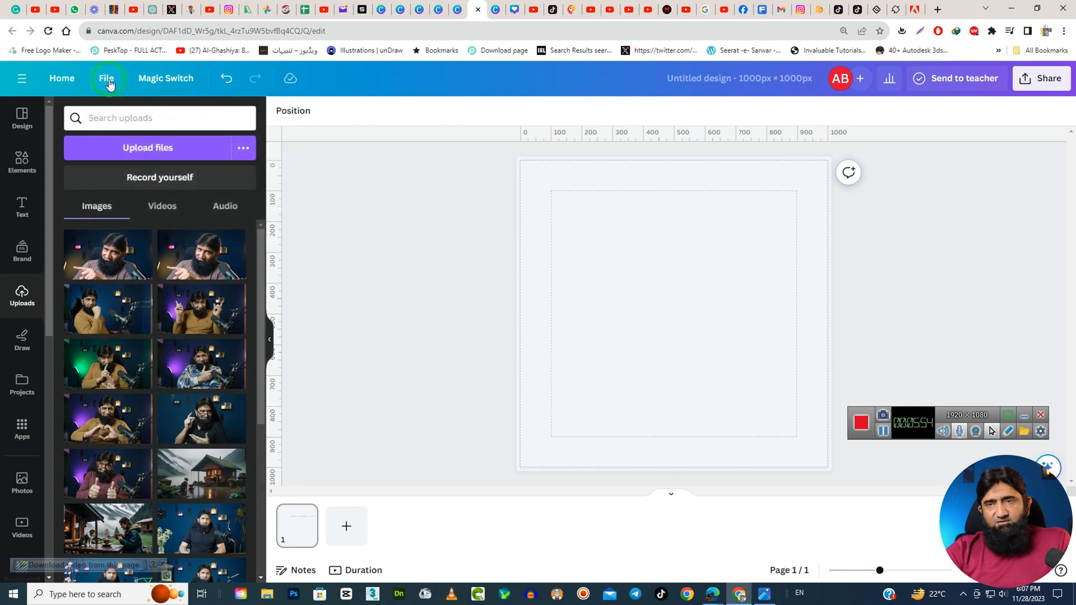
Browse the design's language list as far as Urdu and leave it without choosing another language.
{"action": "left_click", "coordinate": [110, 82]}
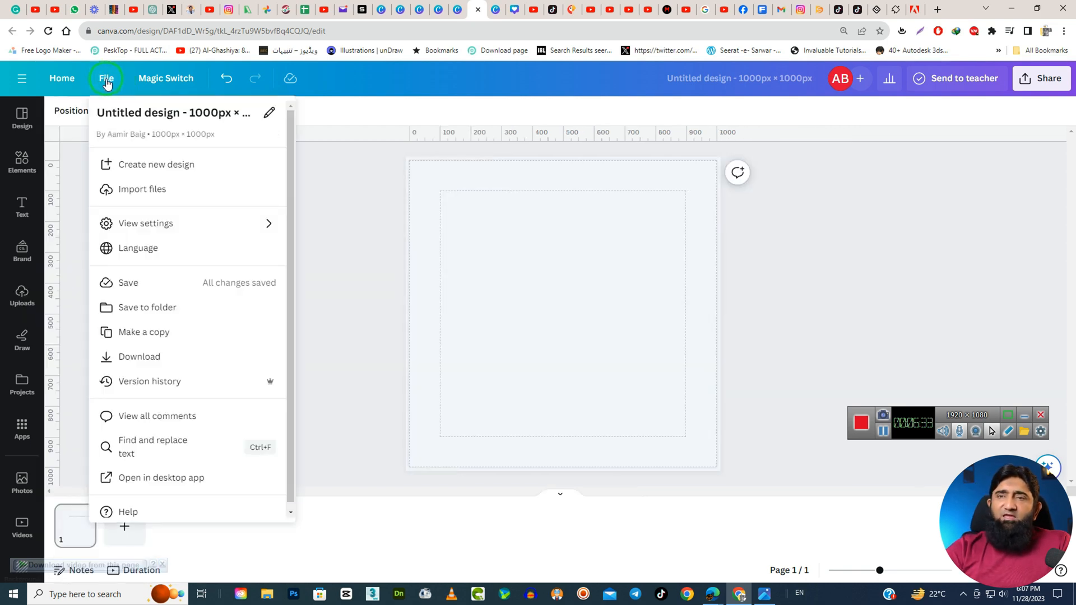
{"action": "left_click", "coordinate": [154, 251]}
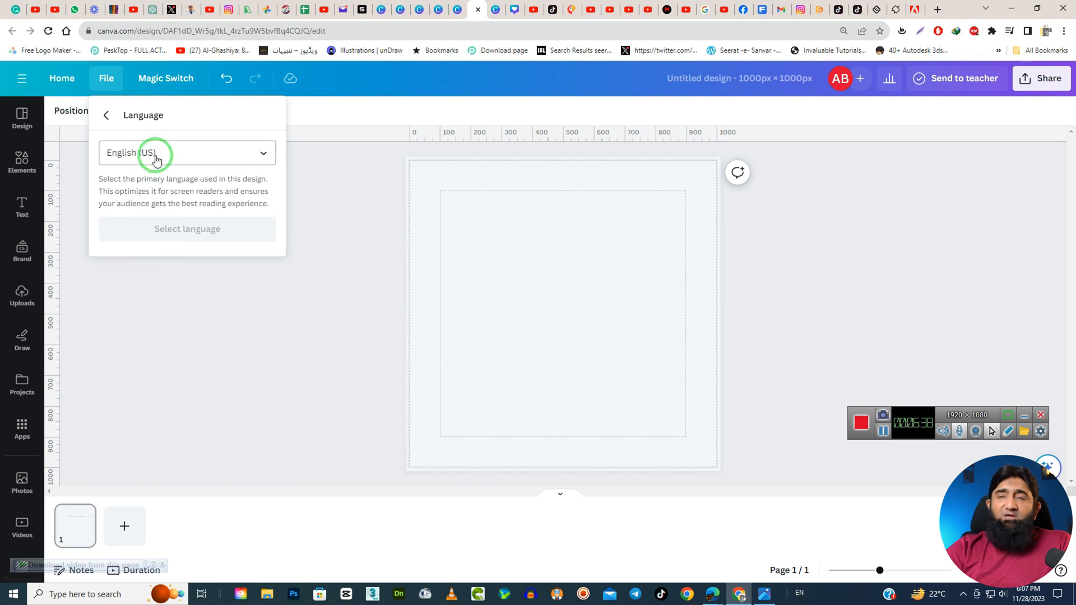
{"action": "left_click", "coordinate": [202, 165]}
{"action": "scroll", "coordinate": [293, 336], "scroll_direction": "down", "scroll_amount": 10}
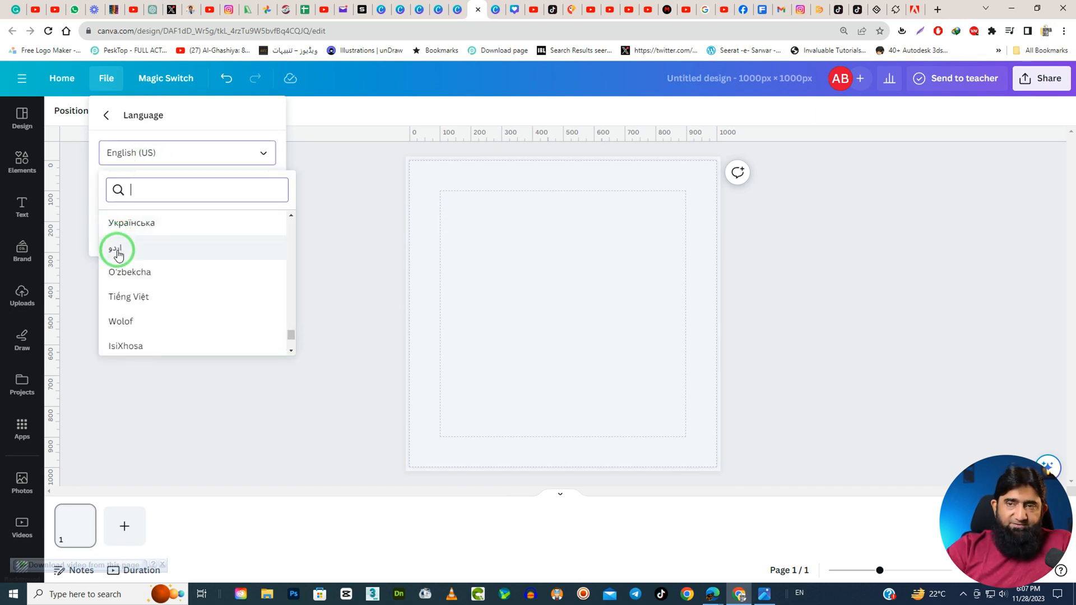
{"action": "left_click", "coordinate": [221, 104]}
{"action": "left_click", "coordinate": [108, 117]}
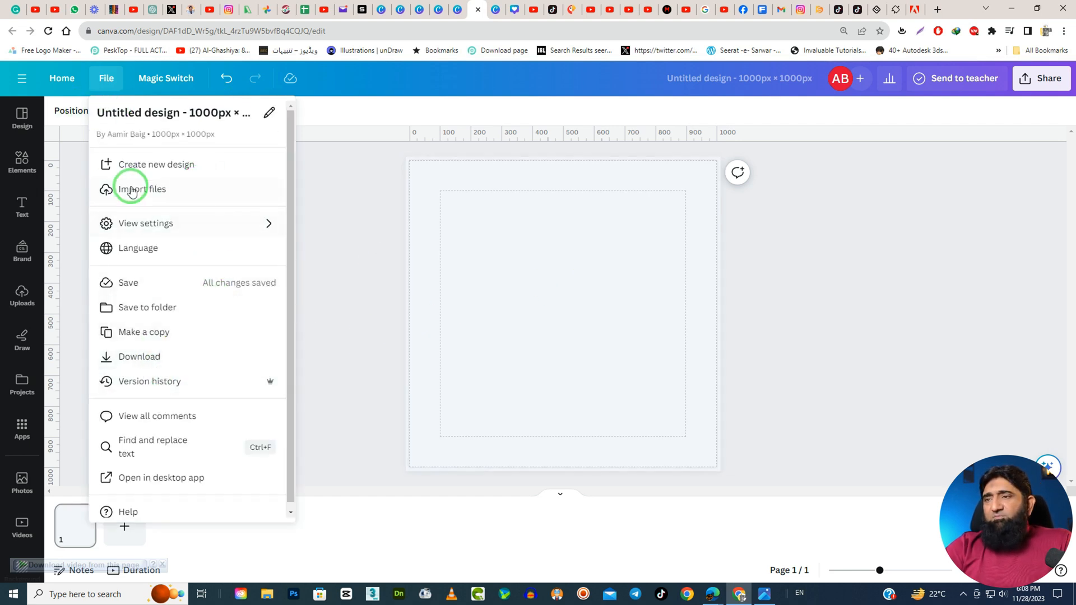
{"action": "left_click", "coordinate": [365, 240]}
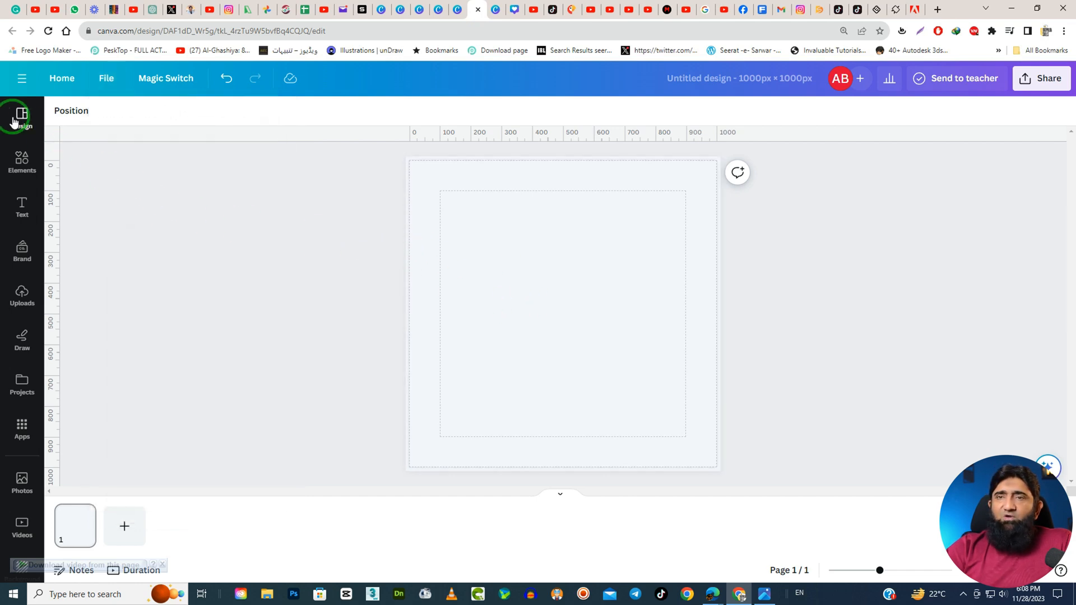
Apply the Quotes Instagram Post template with the man's side profile to the empty page.
{"action": "left_click", "coordinate": [21, 116]}
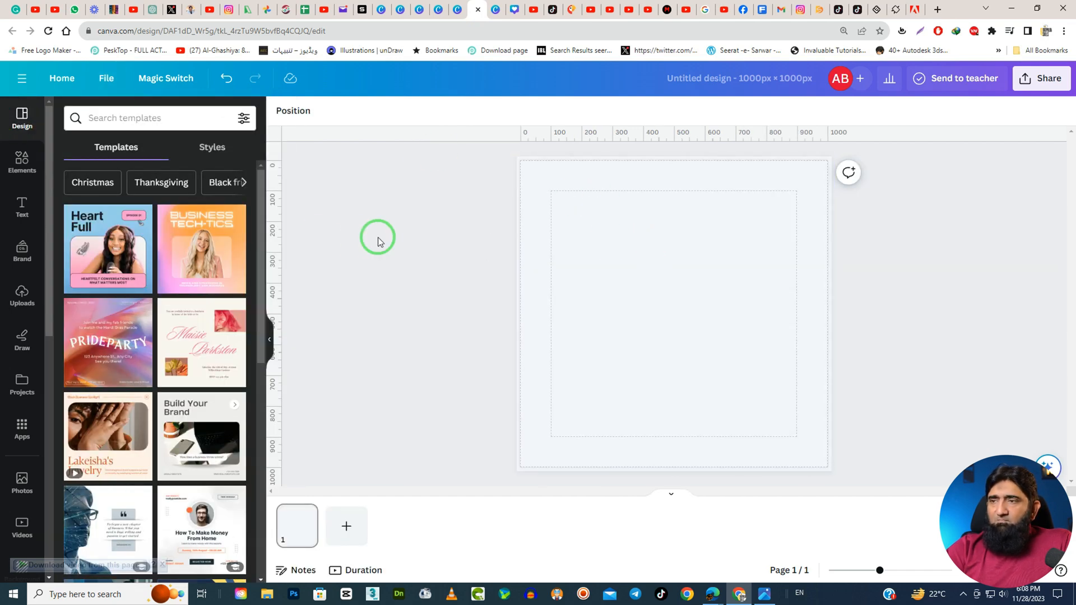
{"action": "scroll", "coordinate": [129, 392], "scroll_direction": "down", "scroll_amount": 4}
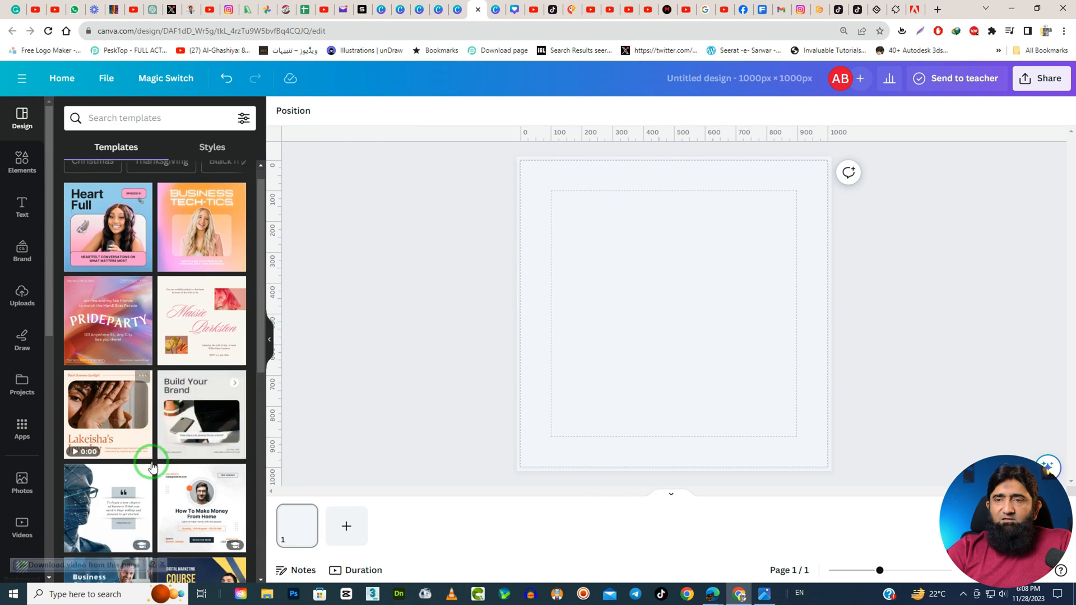
{"action": "left_click", "coordinate": [108, 309]}
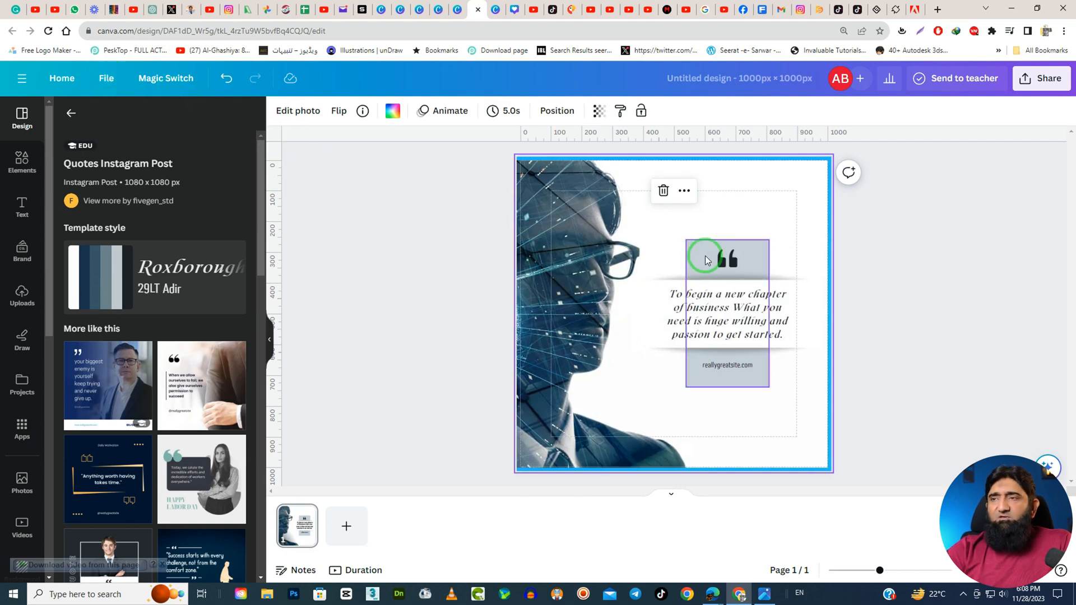
Save the design and add it to a new folder named with the owner's full name.
{"action": "left_click", "coordinate": [106, 83]}
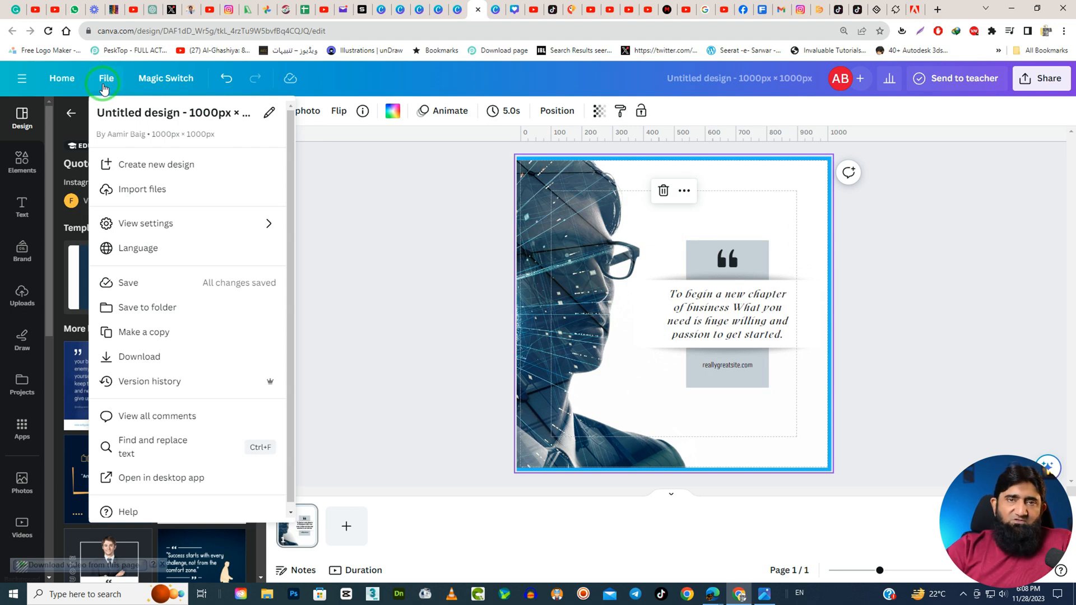
{"action": "left_click", "coordinate": [146, 285]}
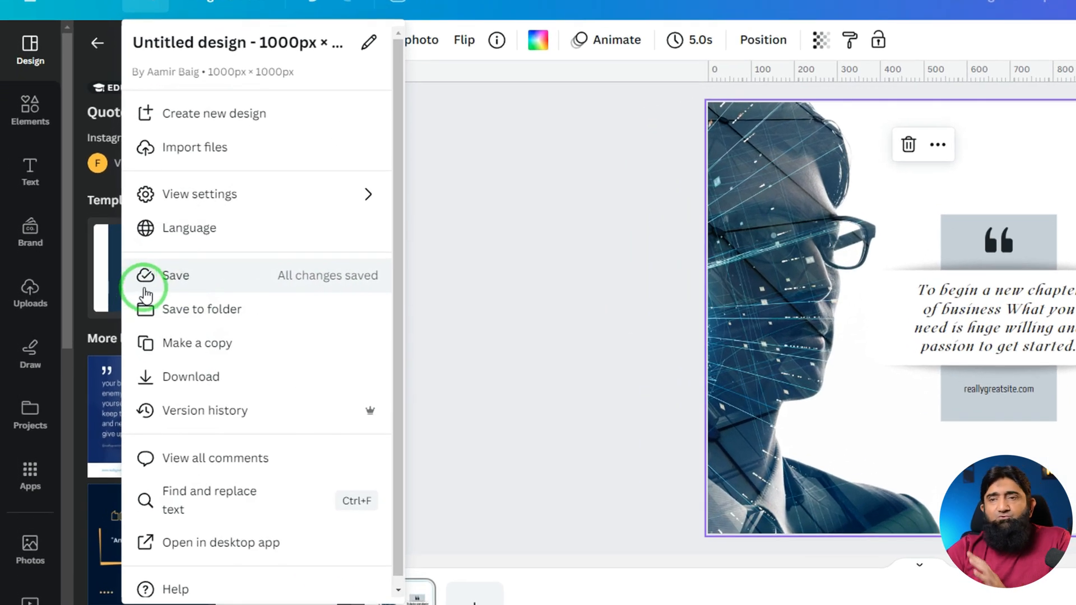
{"action": "left_click", "coordinate": [175, 317]}
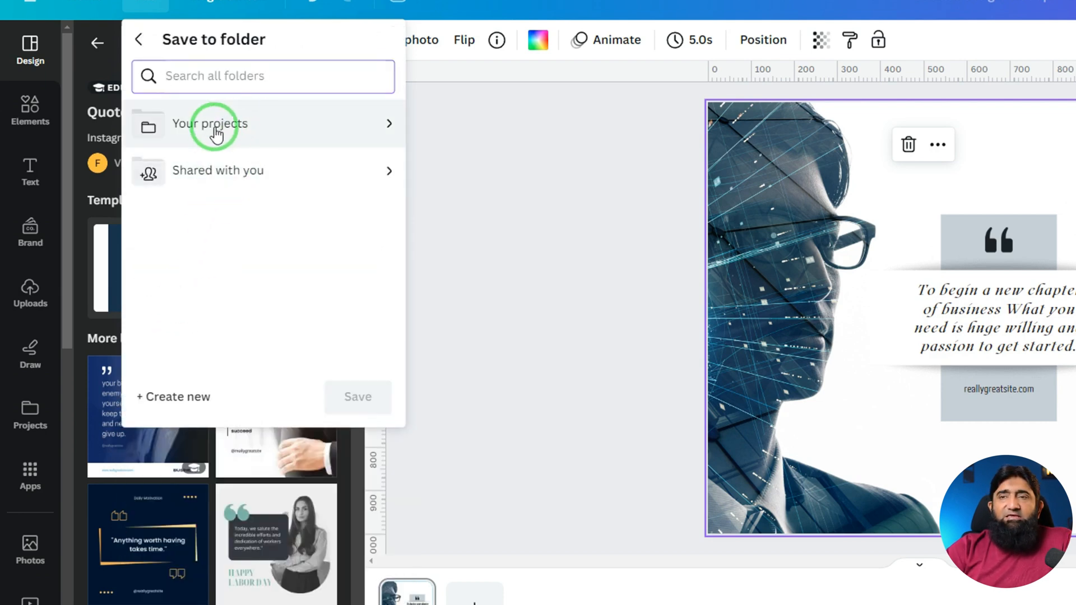
{"action": "left_click", "coordinate": [188, 396]}
{"action": "type", "text": "aA"}
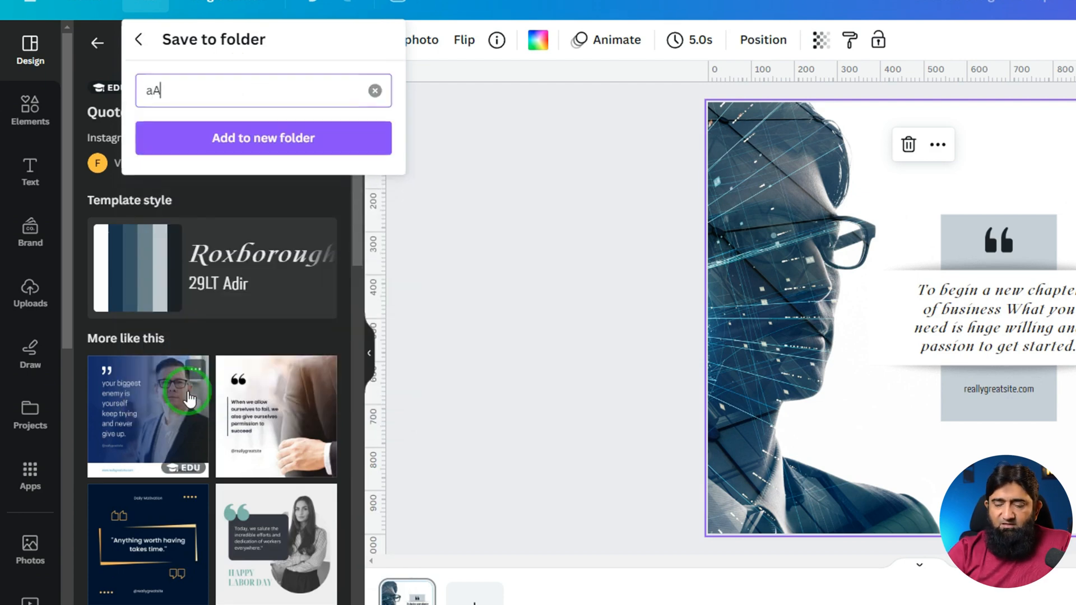
{"action": "type", "text": "MIR bAIG"}
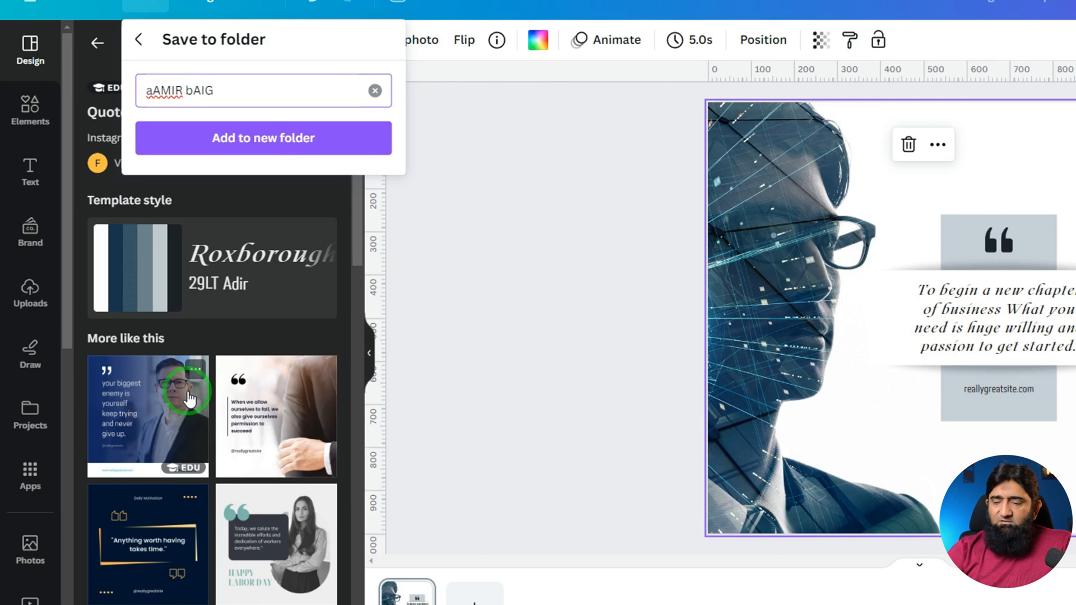
{"action": "key", "text": "BackSpace"}
{"action": "key", "text": "BackSpace"}
{"action": "key", "text": "BackSpace"}
{"action": "key", "text": "BackSpace"}
{"action": "key", "text": "BackSpace"}
{"action": "key", "text": "BackSpace"}
{"action": "key", "text": "BackSpace"}
{"action": "key", "text": "BackSpace"}
{"action": "key", "text": "BackSpace"}
{"action": "key", "text": "BackSpace"}
{"action": "type", "text": "Aami"}
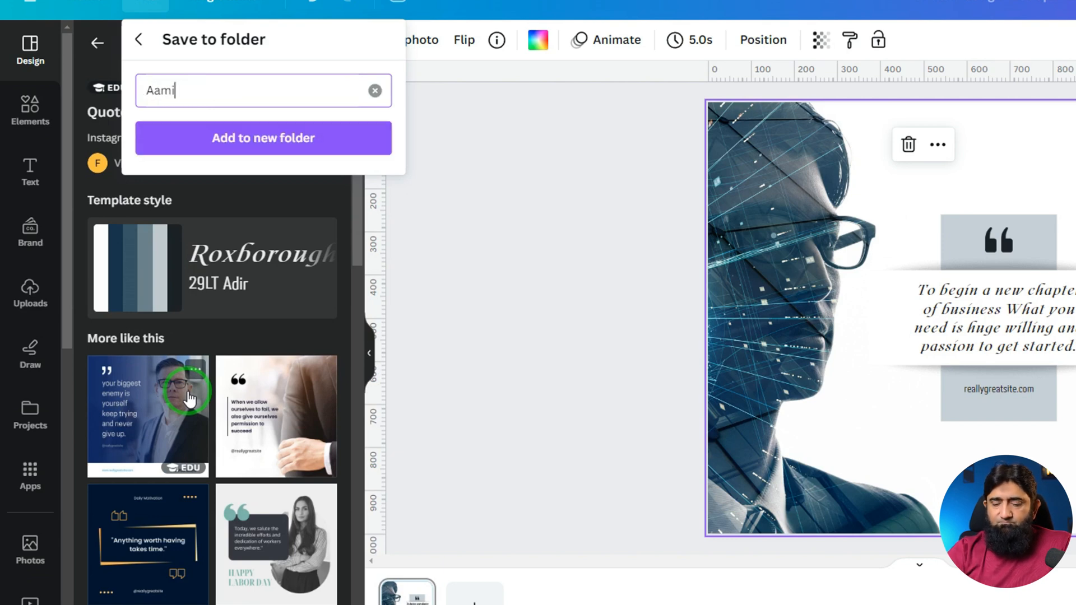
{"action": "type", "text": "r Baig"}
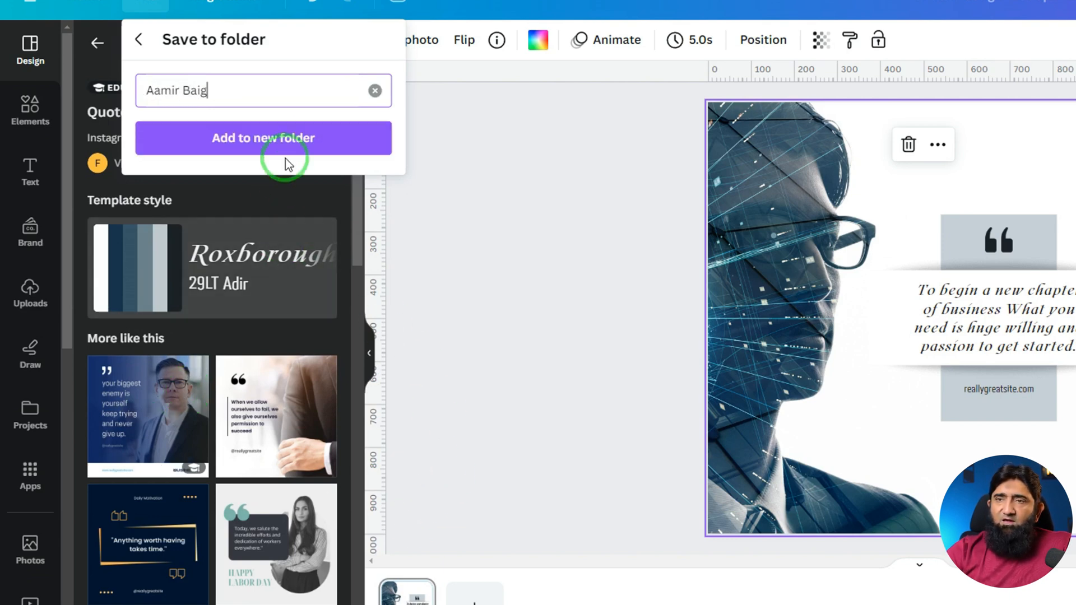
{"action": "left_click", "coordinate": [274, 138]}
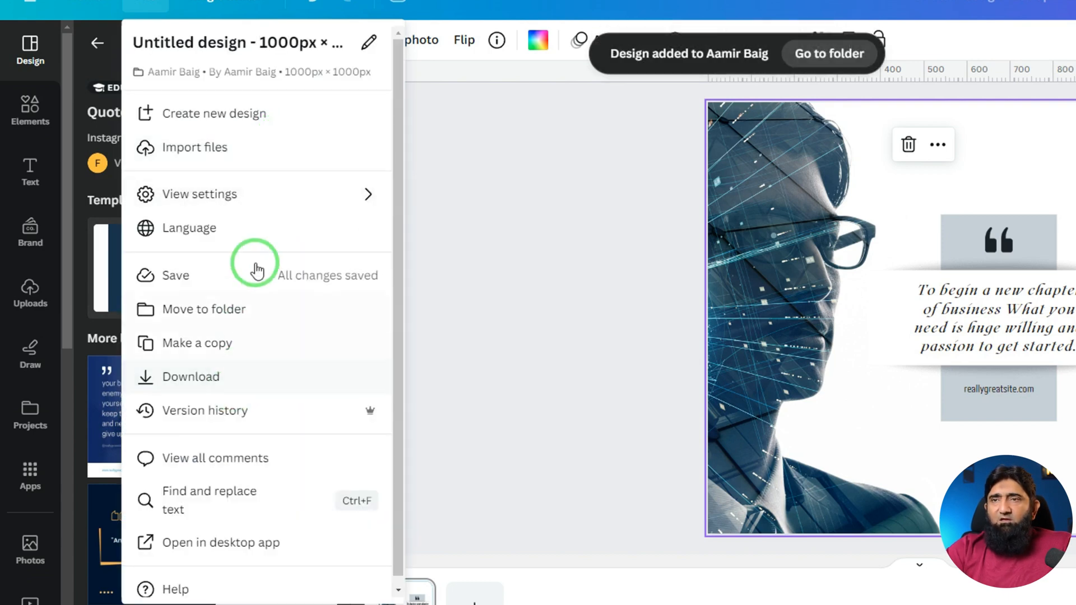
View the available folders for moving the design and return without choosing a new location.
{"action": "left_click", "coordinate": [202, 314]}
{"action": "left_click", "coordinate": [193, 169]}
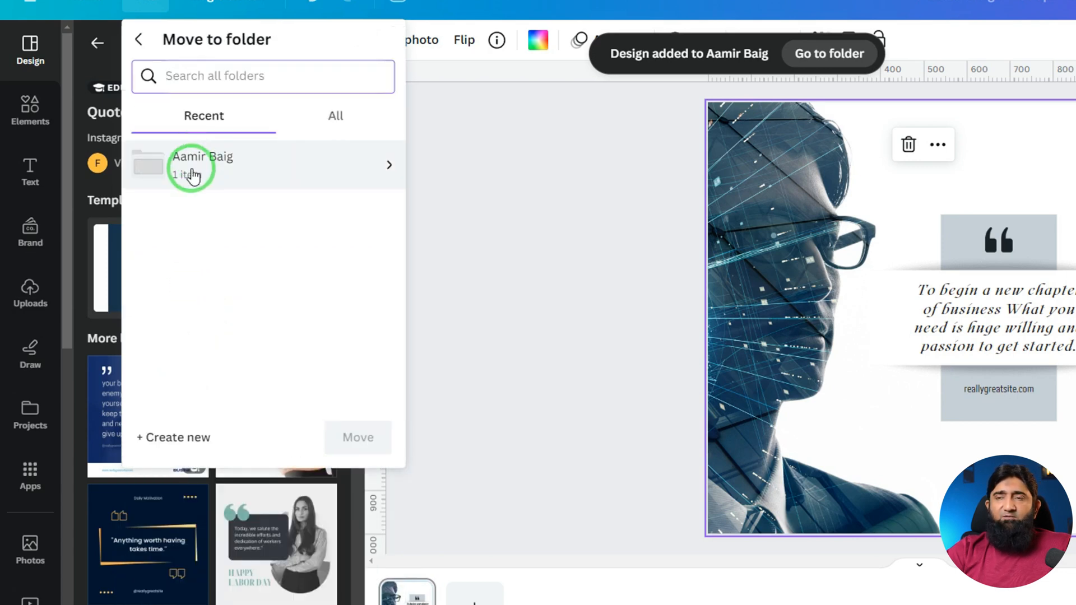
{"action": "left_click", "coordinate": [353, 397]}
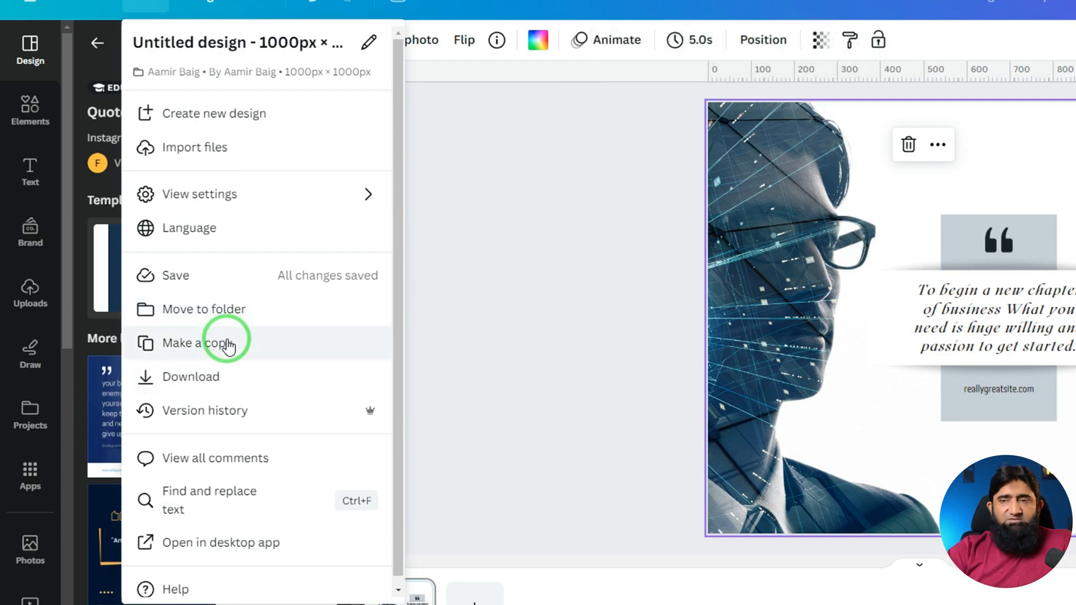
Make a copy of the design and compare the copy with the original design.
{"action": "left_click", "coordinate": [227, 343]}
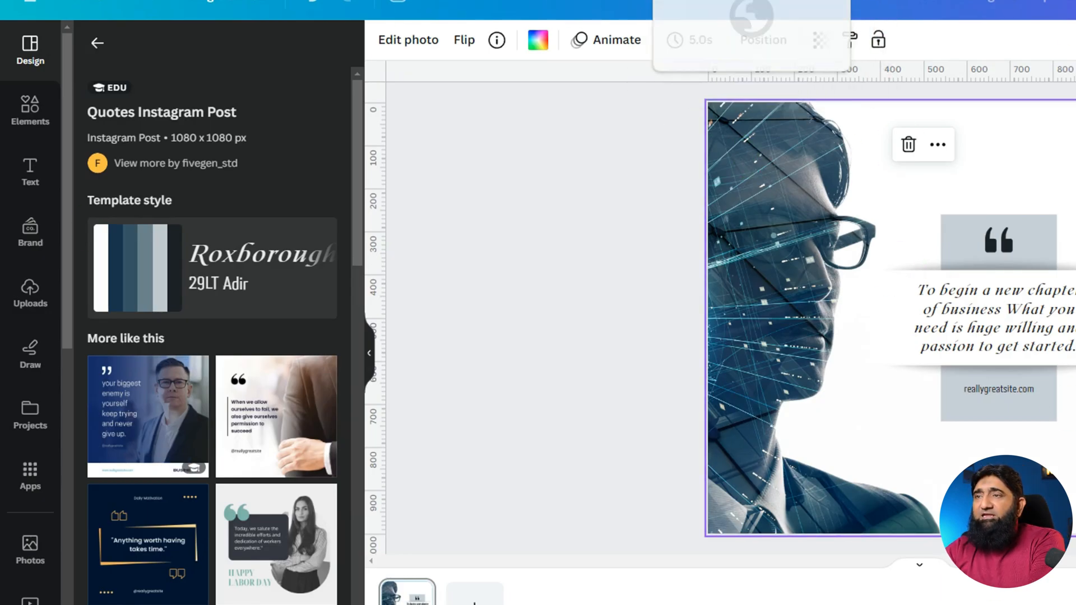
{"action": "left_click", "coordinate": [715, 89]}
{"action": "key", "text": "F11"}
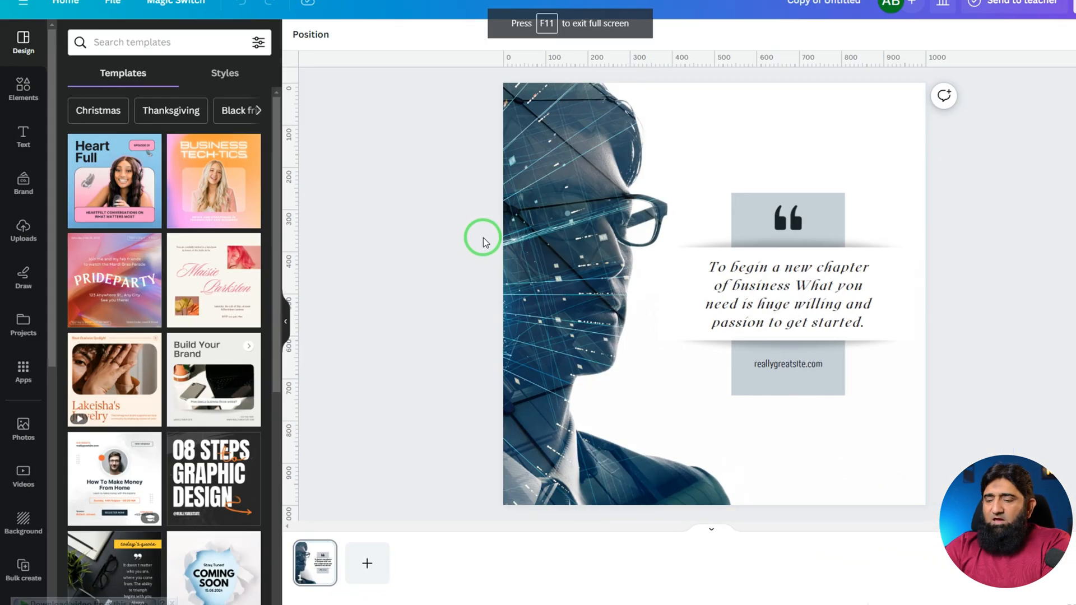
{"action": "key", "text": "F11"}
{"action": "left_click", "coordinate": [506, 1]}
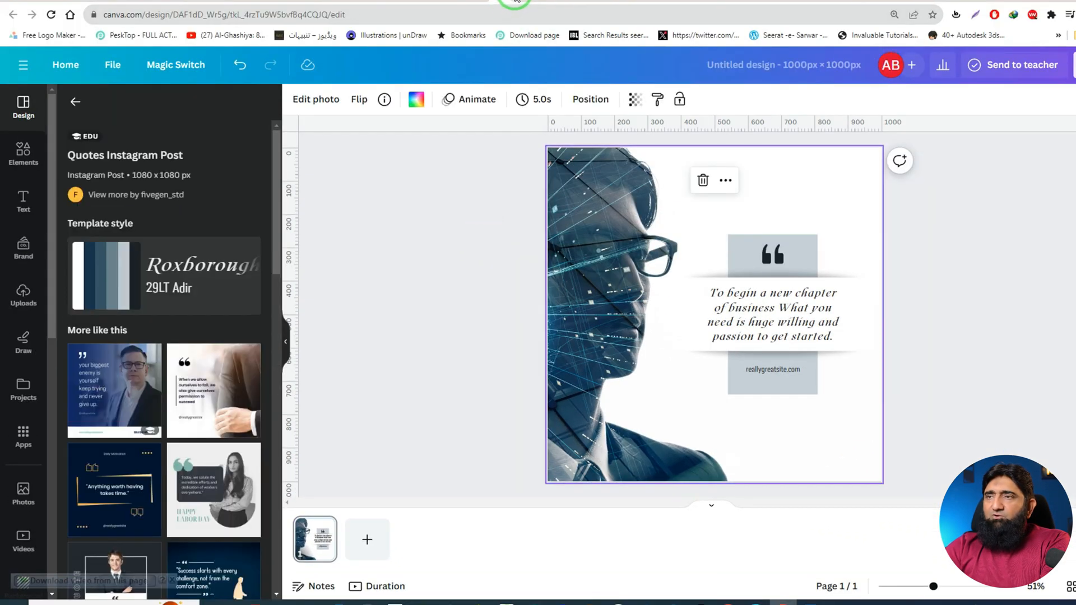
{"action": "left_click", "coordinate": [524, 1]}
{"action": "left_click", "coordinate": [499, 1]}
{"action": "left_click", "coordinate": [522, 2]}
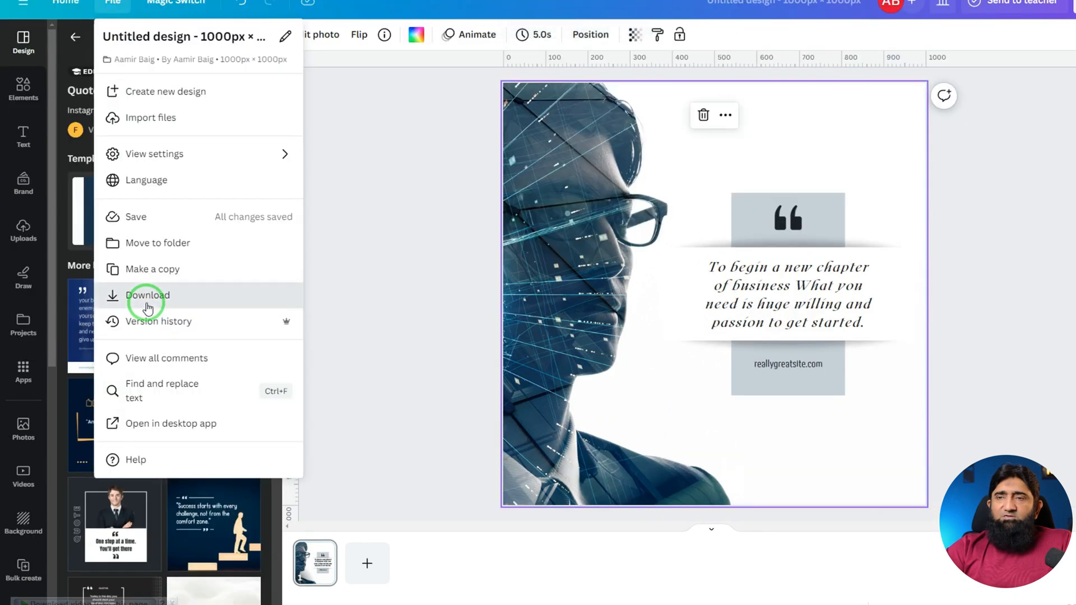
View the design's download options and the autosaved entry in its version history, then close the history without restoring anything.
{"action": "left_click", "coordinate": [147, 302]}
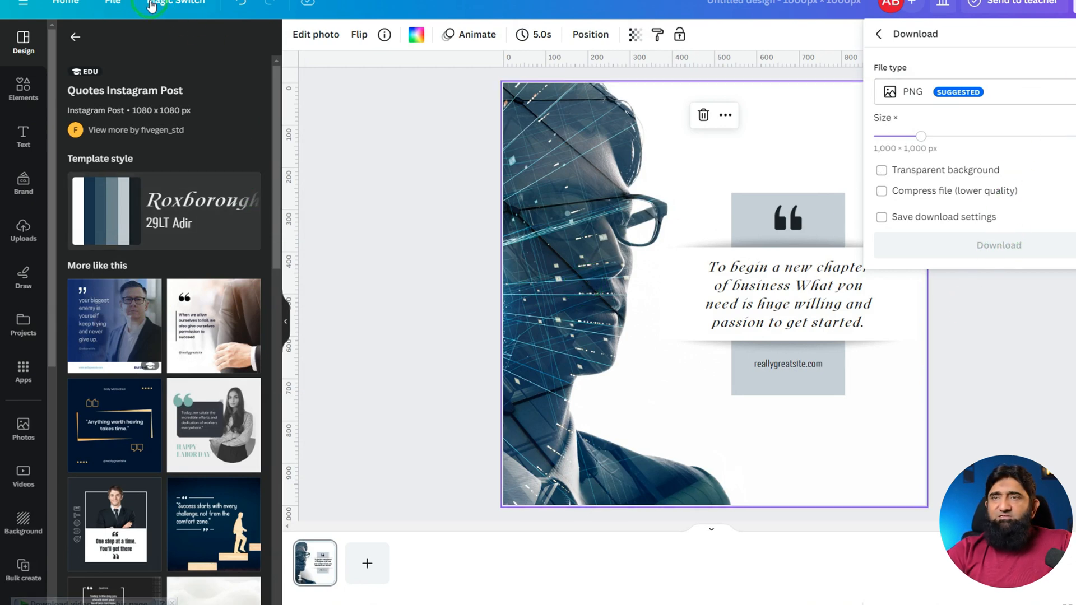
{"action": "left_click", "coordinate": [112, 2]}
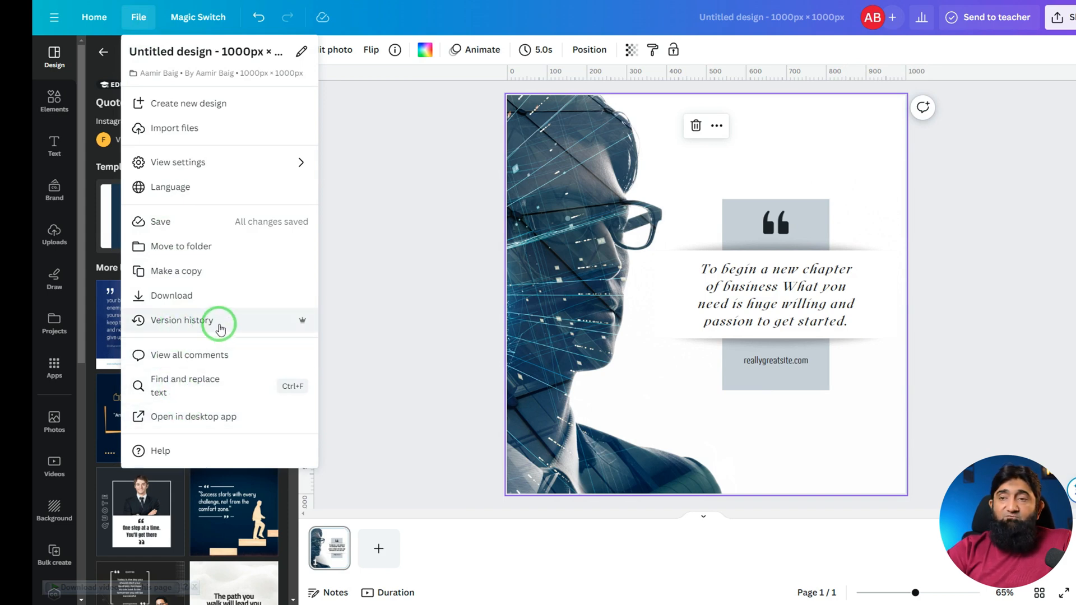
{"action": "left_click", "coordinate": [220, 328]}
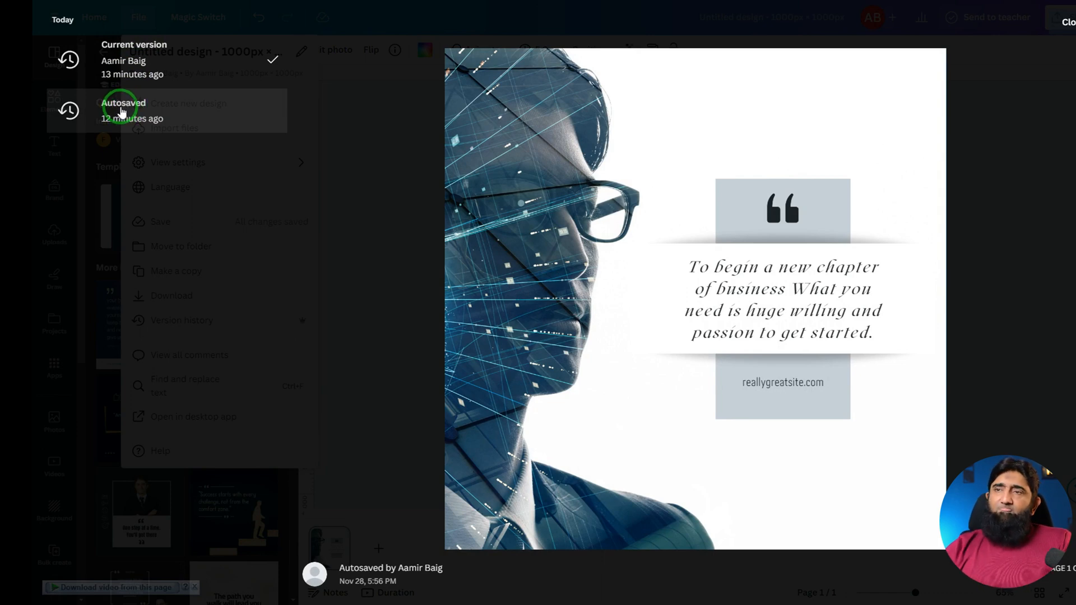
{"action": "left_click", "coordinate": [1062, 20]}
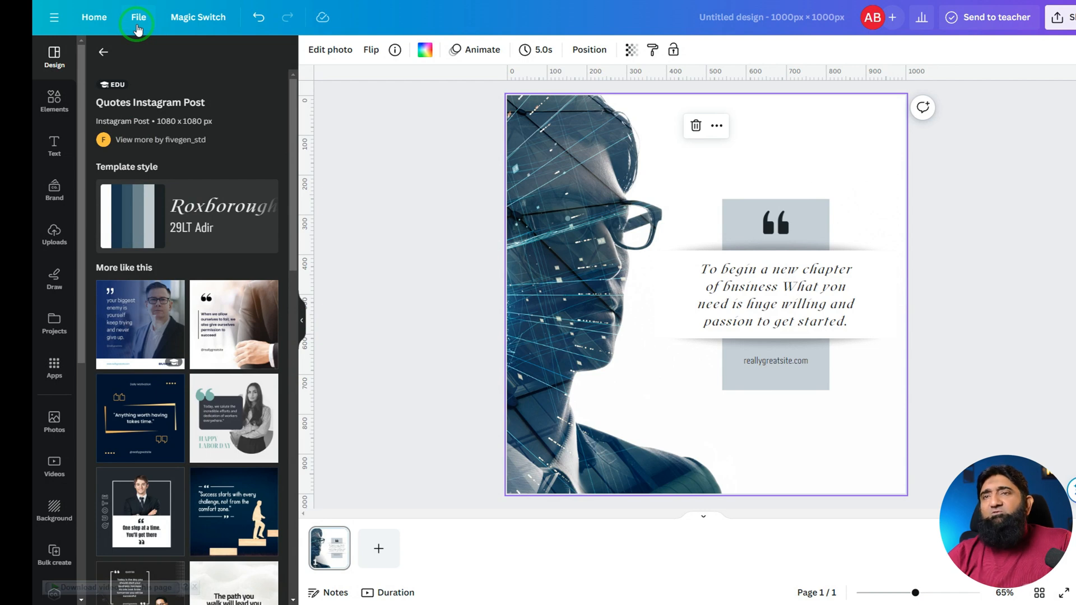
Check the design's unresolved and resolved comments, then leave the comment list.
{"action": "left_click", "coordinate": [137, 29]}
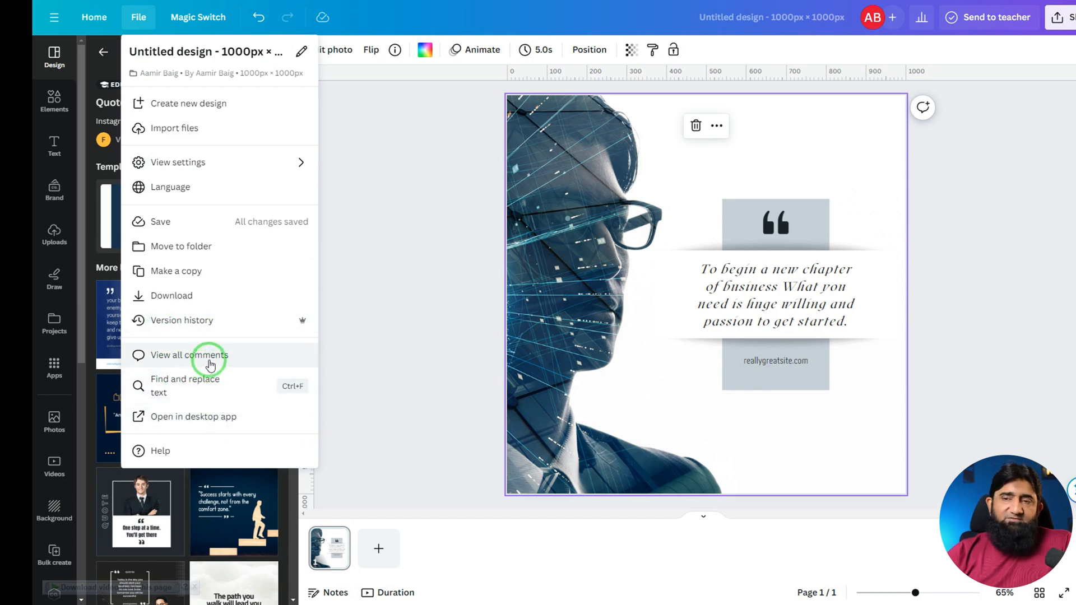
{"action": "left_click", "coordinate": [211, 365]}
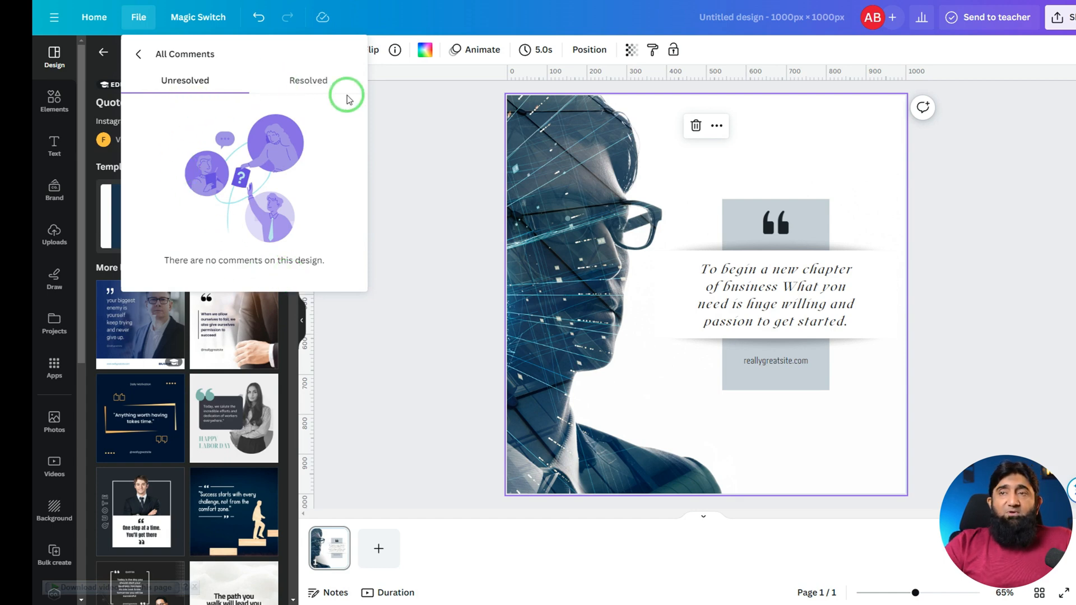
{"action": "left_click", "coordinate": [307, 82]}
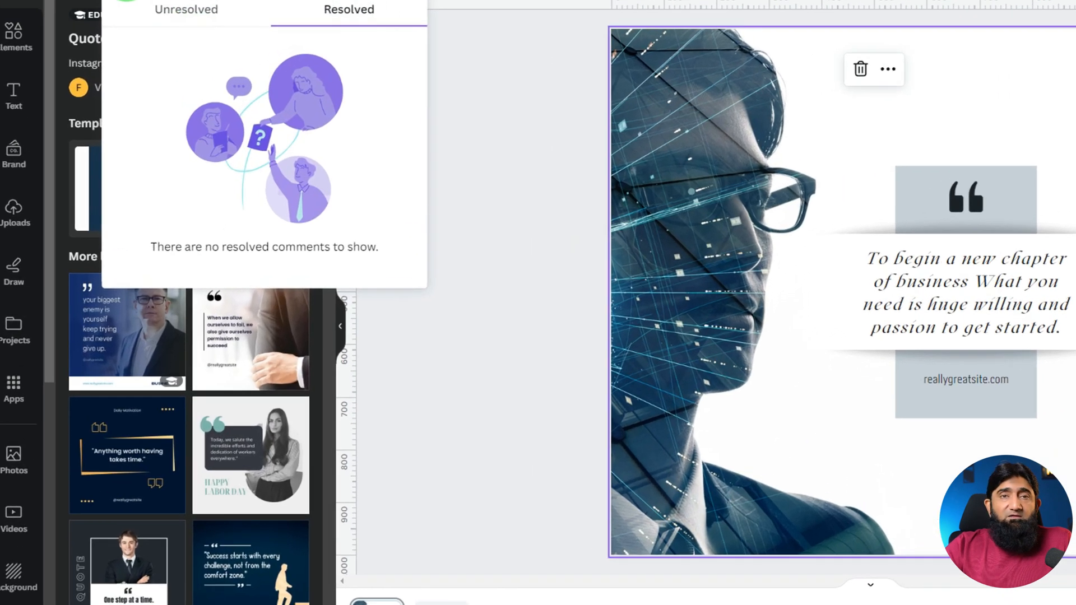
{"action": "left_click", "coordinate": [127, 0]}
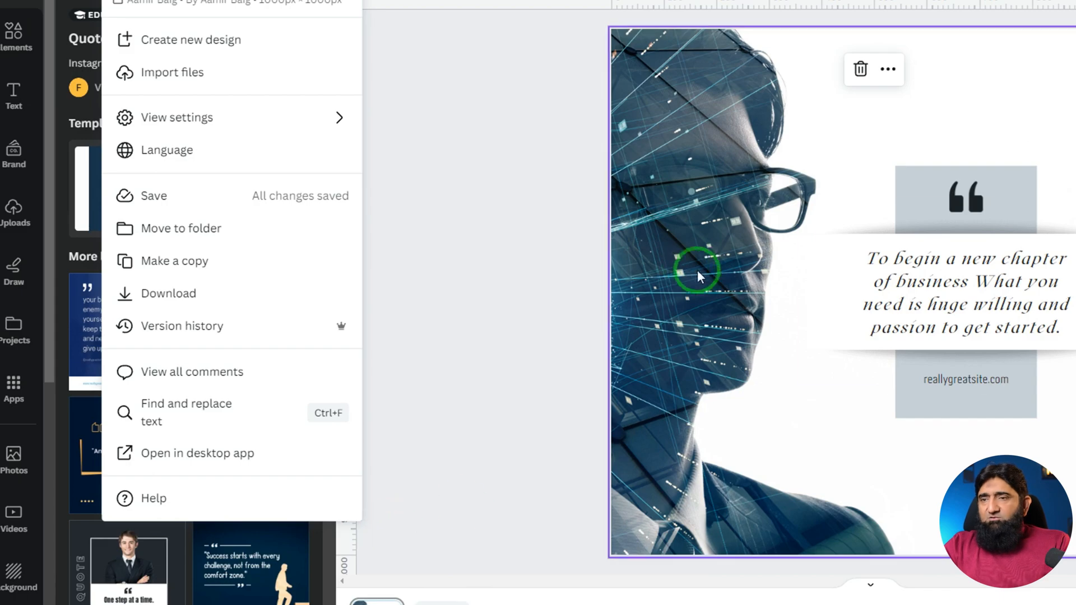
Copy the Digital Marketing and SEO Proposal text from Word, paste it into a new text box in Canva and move the box higher on the page.
{"action": "left_click", "coordinate": [625, 442]}
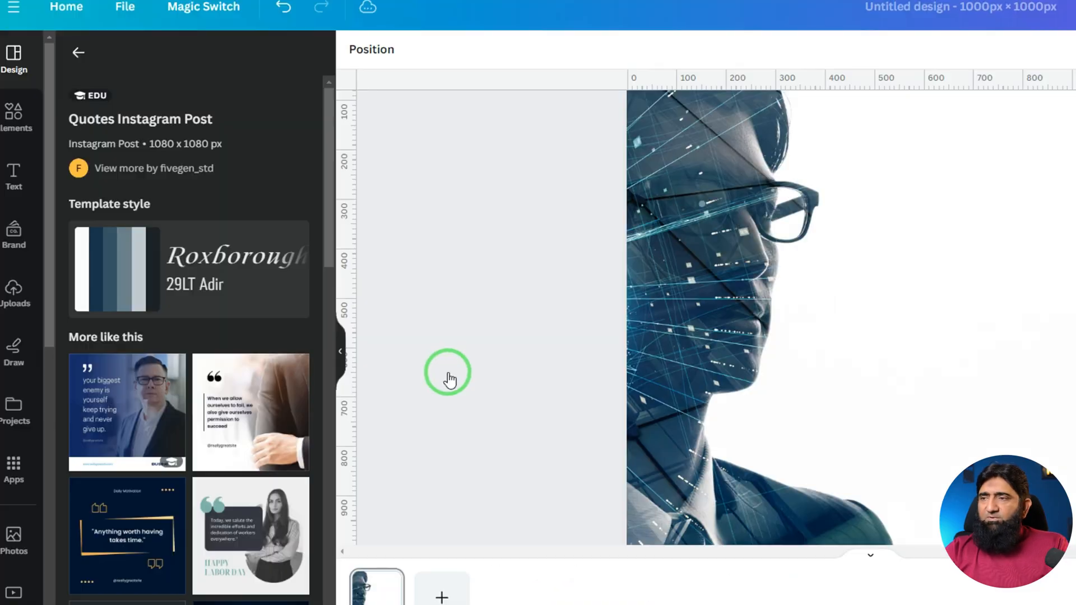
{"action": "left_click", "coordinate": [826, 315]}
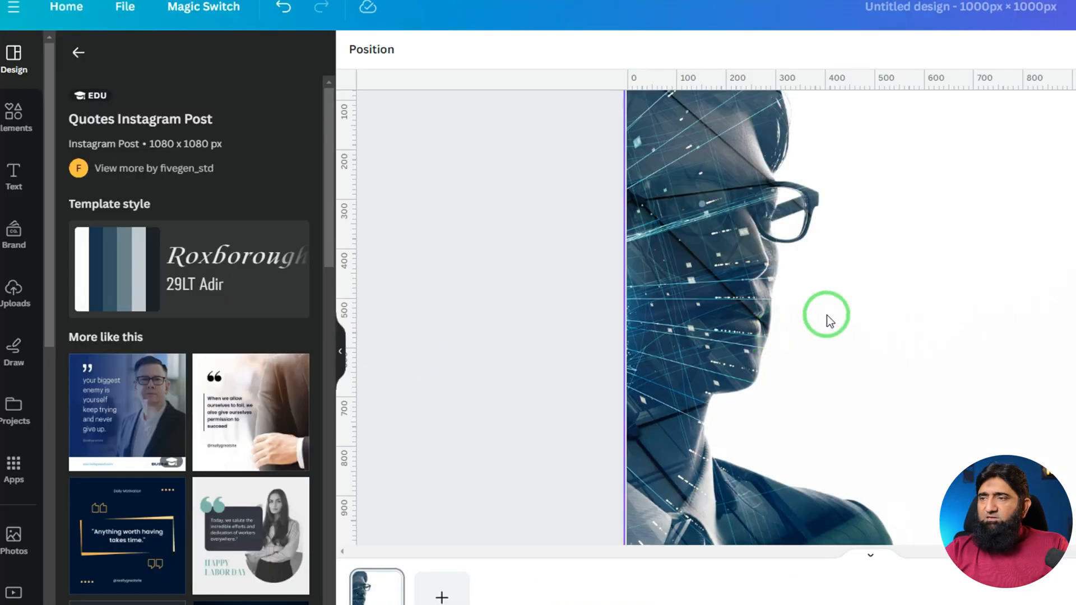
{"action": "left_click", "coordinate": [14, 175]}
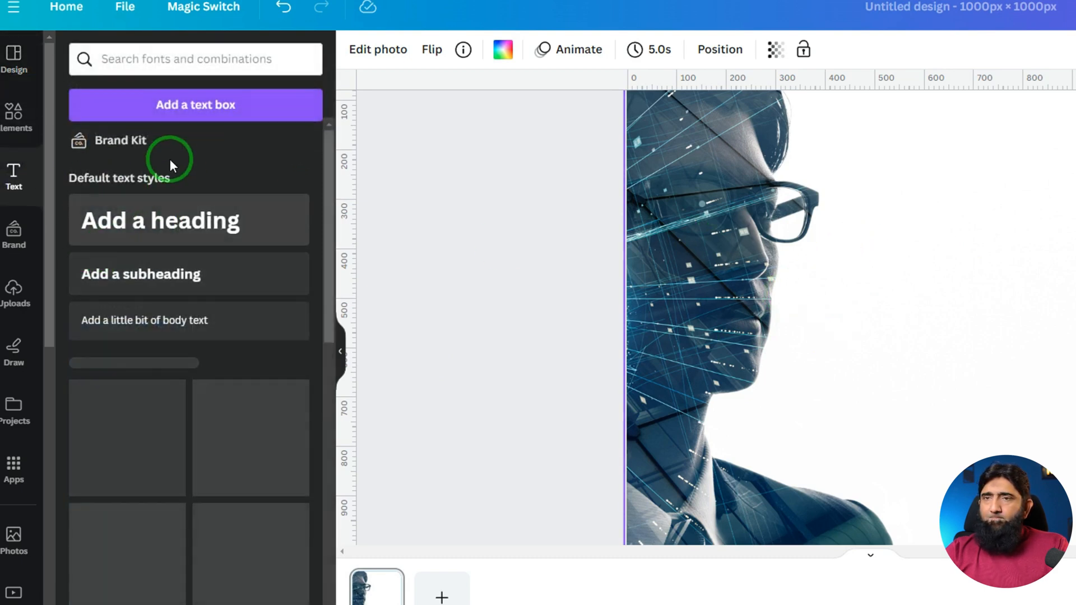
{"action": "left_click", "coordinate": [173, 104]}
{"action": "key", "text": "ctrl+v"}
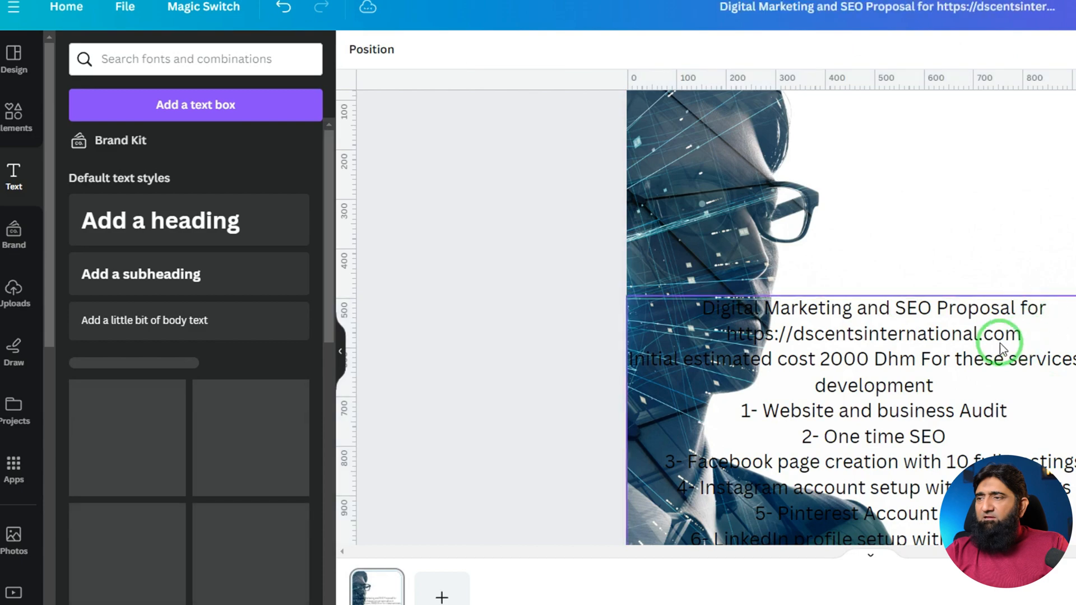
{"action": "left_click_drag", "start_coordinate": [997, 344], "coordinate": [1026, 173]}
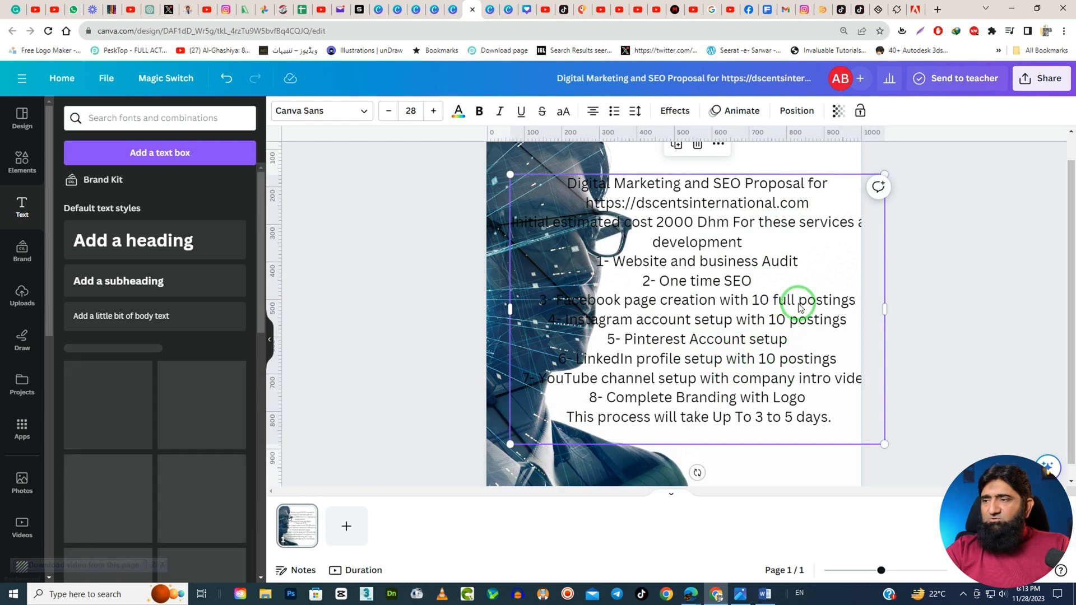
Start Find and replace on the design's text and search for "postings".
{"action": "left_click", "coordinate": [124, 75]}
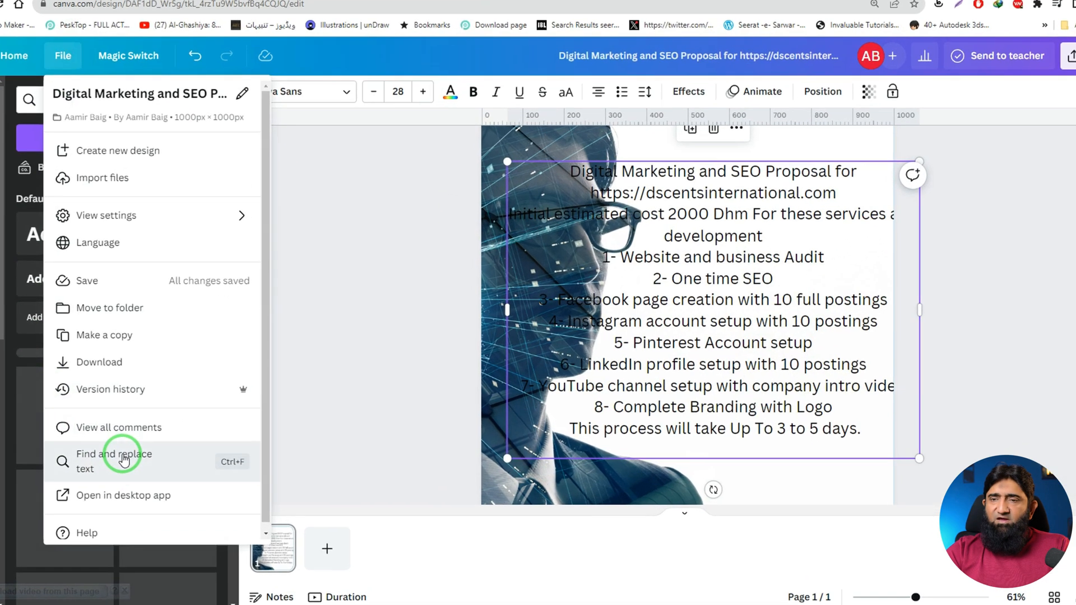
{"action": "left_click", "coordinate": [147, 464]}
{"action": "left_click", "coordinate": [1018, 178]}
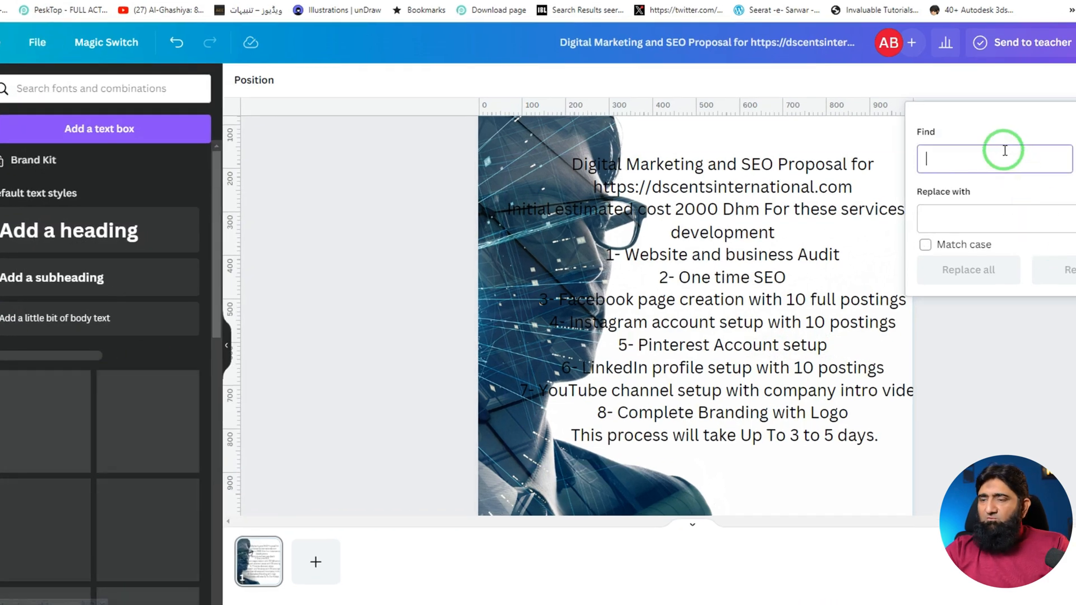
{"action": "type", "text": "posting"}
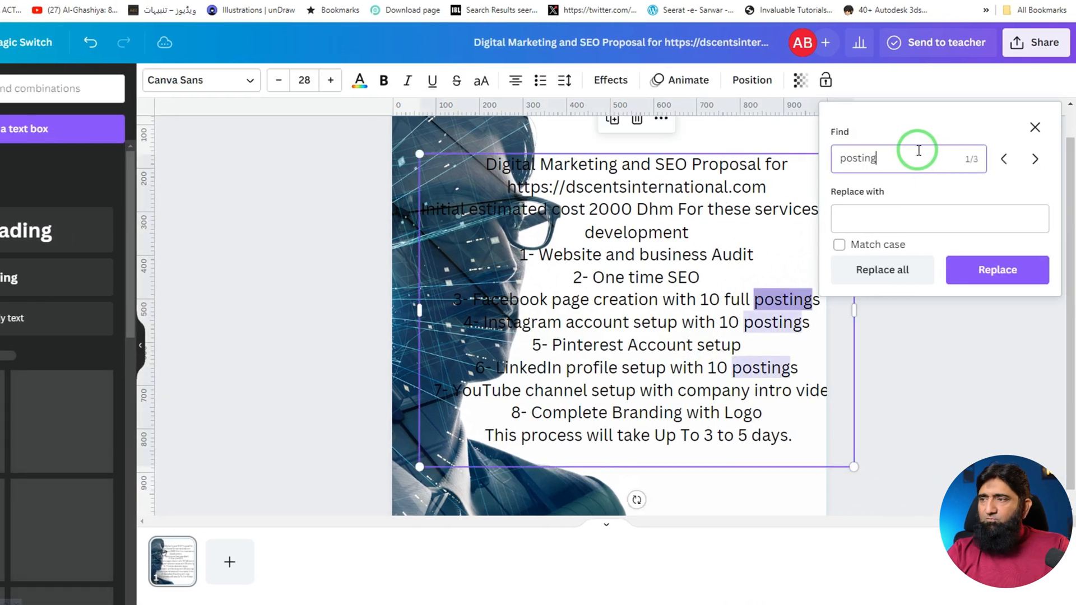
{"action": "left_click", "coordinate": [854, 218]}
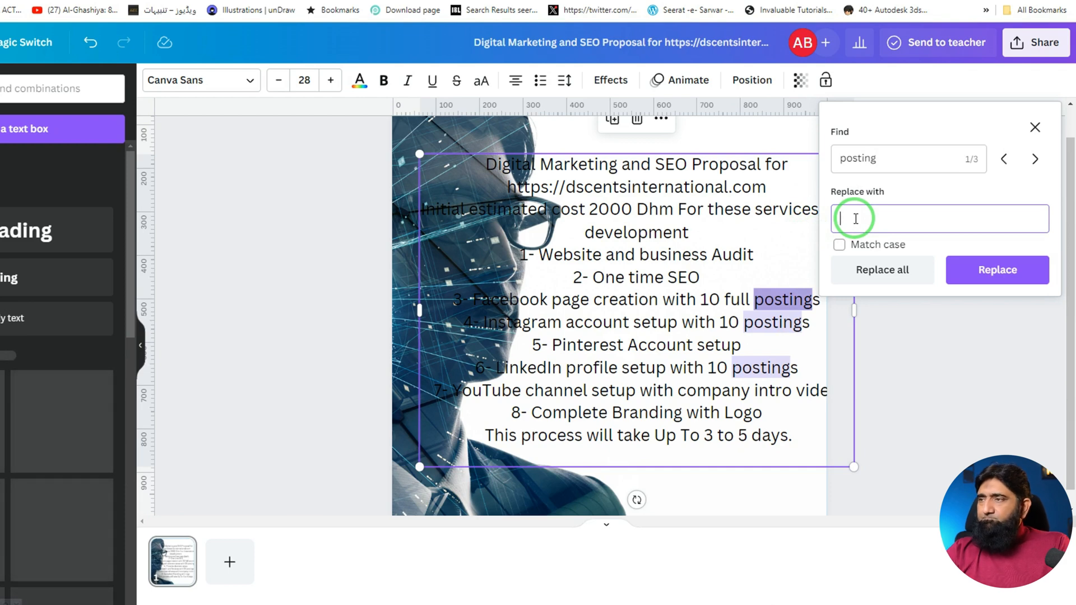
{"action": "left_click", "coordinate": [945, 165]}
{"action": "type", "text": "s"}
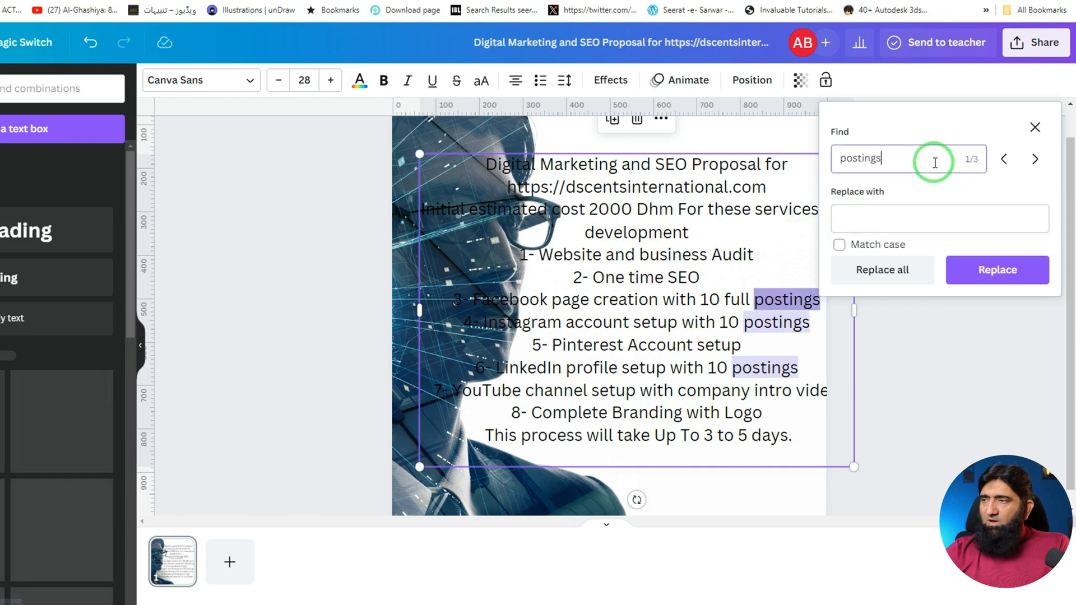
Replace each occurrence of "postings" with "broadcast" one at a time, then close Find and replace.
{"action": "left_click", "coordinate": [897, 242]}
{"action": "left_click", "coordinate": [906, 219]}
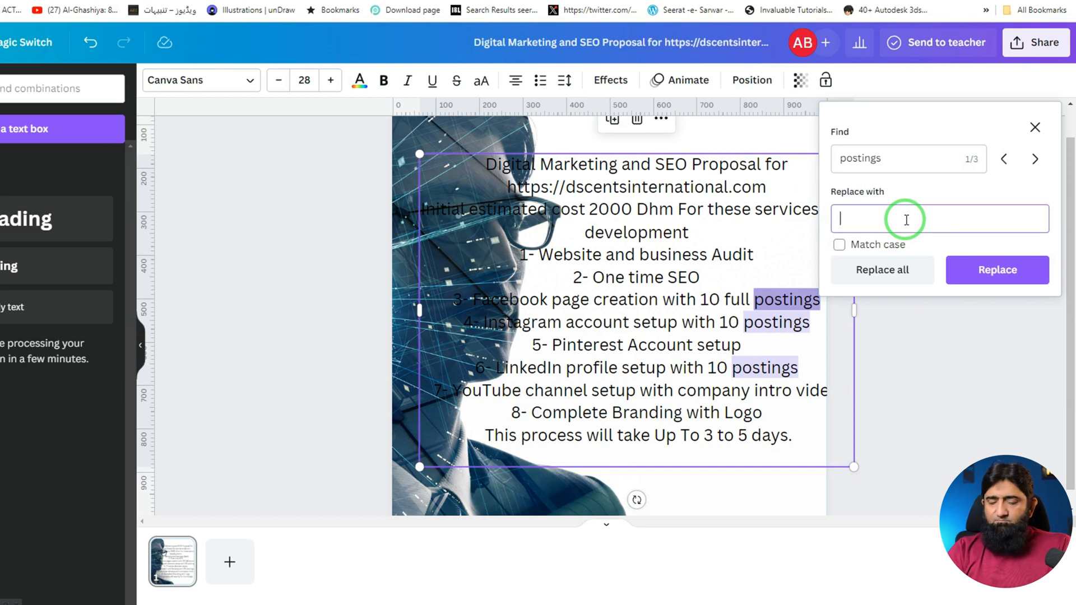
{"action": "type", "text": "brao"}
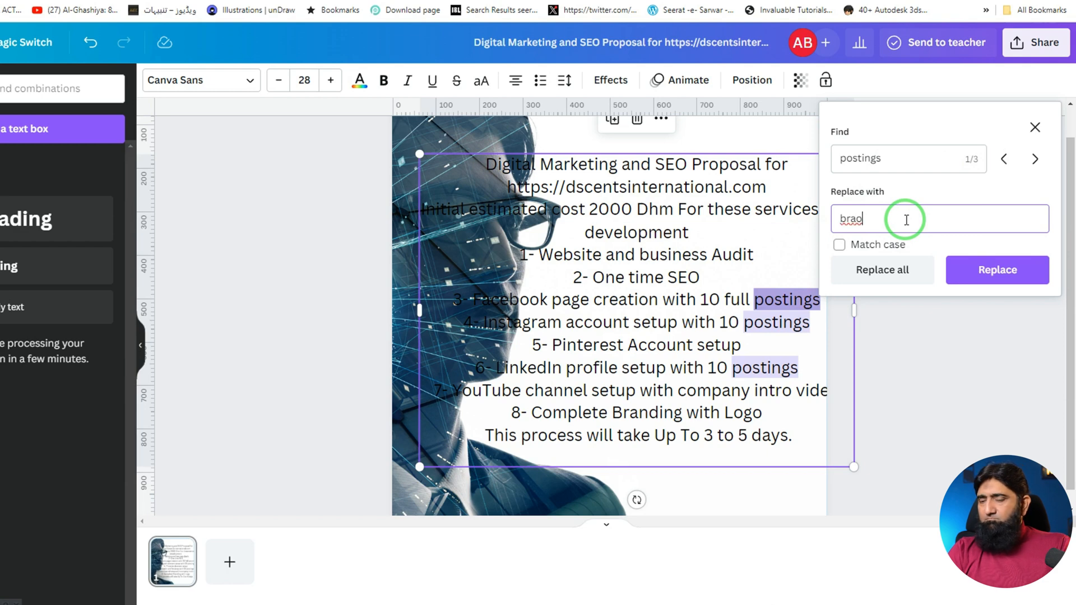
{"action": "type", "text": "adcast"}
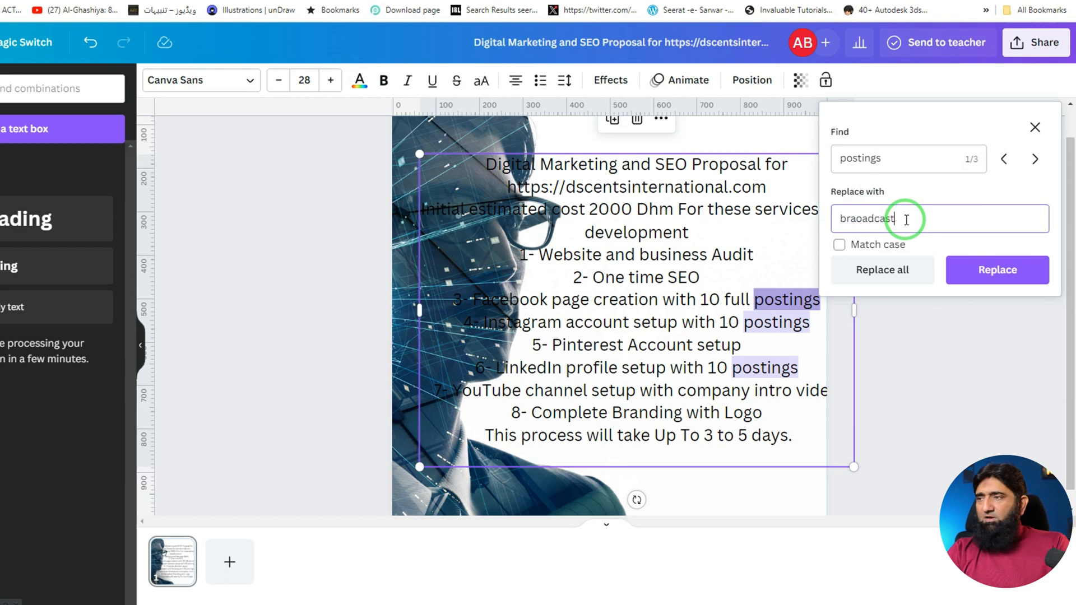
{"action": "right_click", "coordinate": [867, 219]}
{"action": "left_click", "coordinate": [877, 227]}
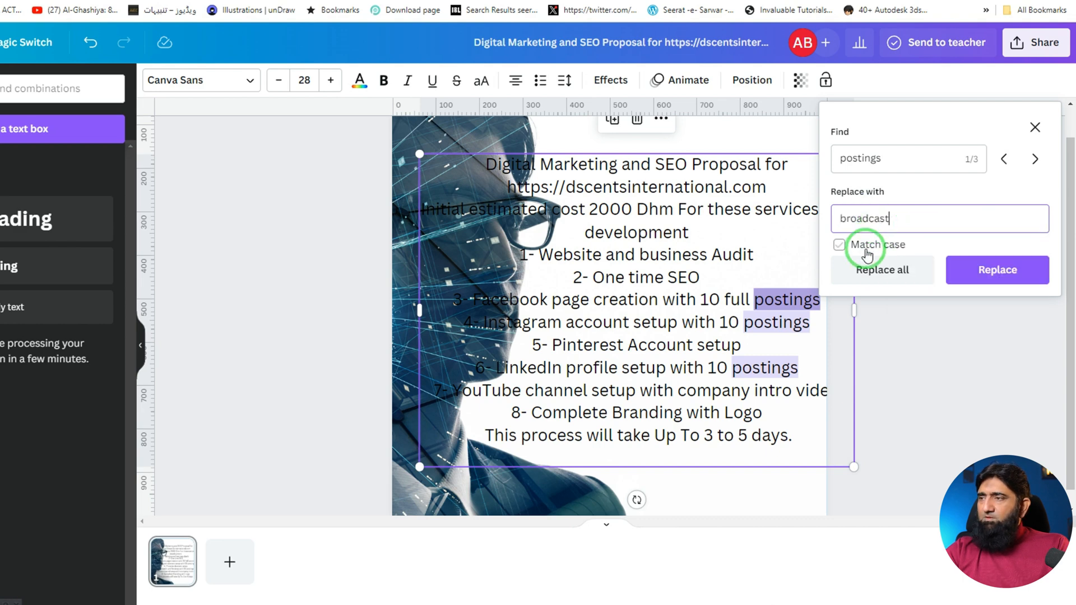
{"action": "left_click", "coordinate": [996, 271]}
{"action": "left_click", "coordinate": [996, 271]}
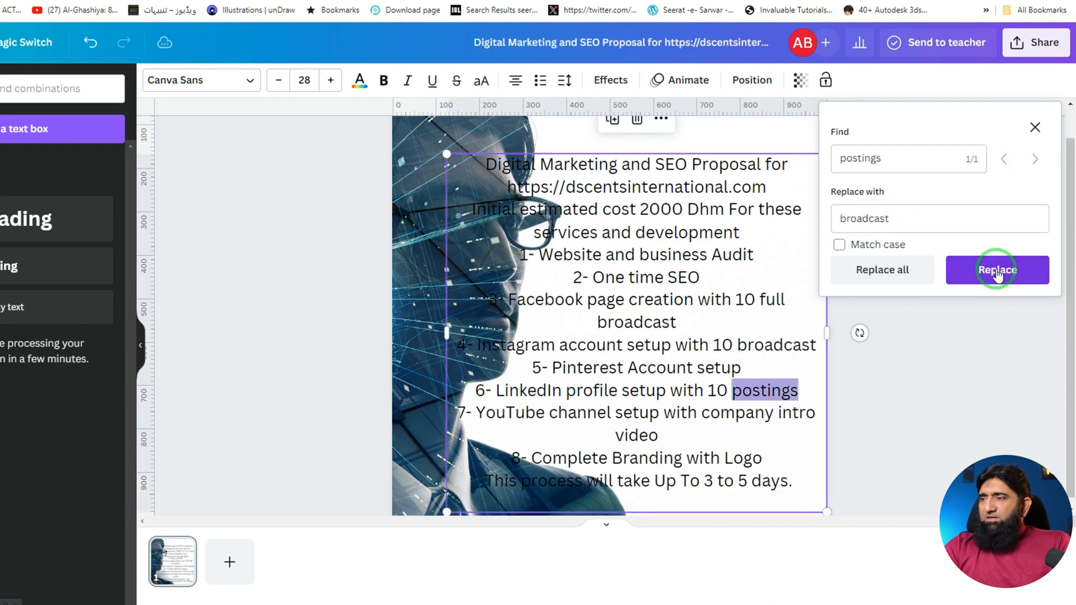
{"action": "left_click", "coordinate": [996, 271]}
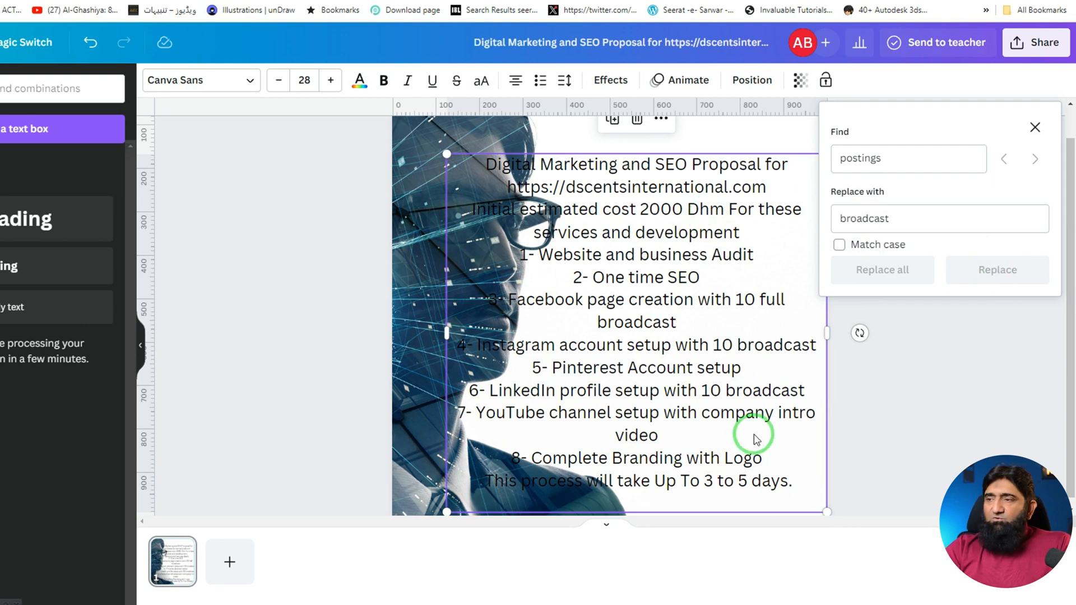
{"action": "left_click", "coordinate": [1035, 127]}
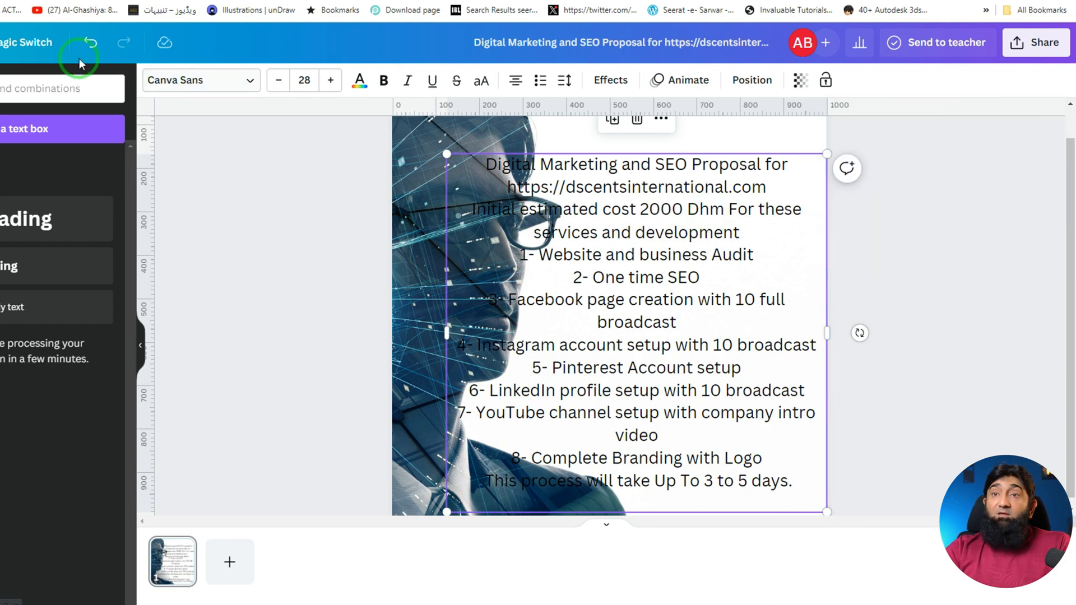
Open the current design in the Canva desktop app.
{"action": "left_click", "coordinate": [81, 63]}
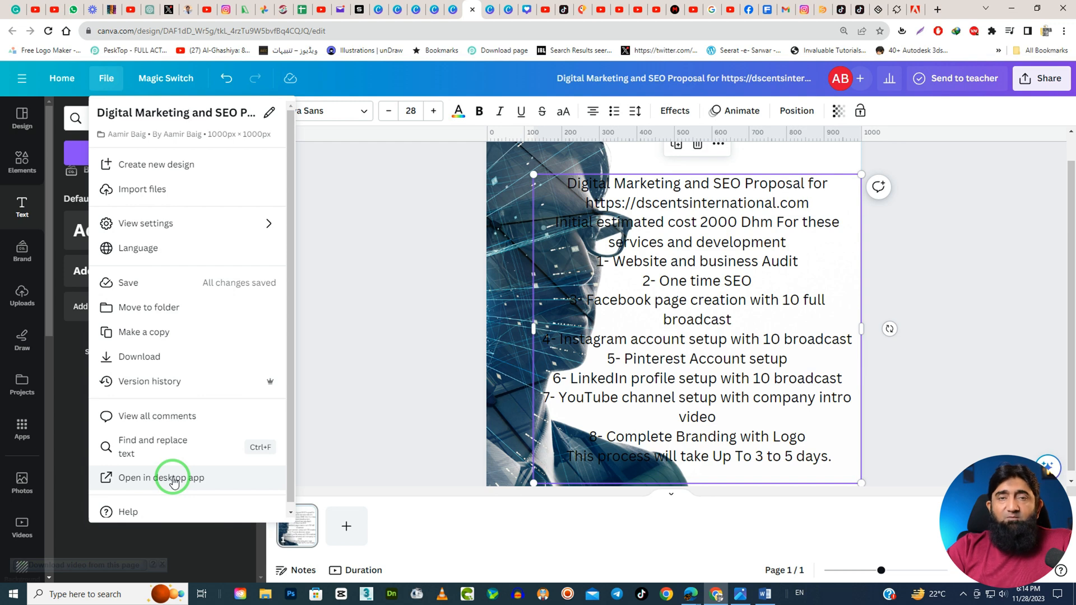
{"action": "left_click", "coordinate": [173, 481]}
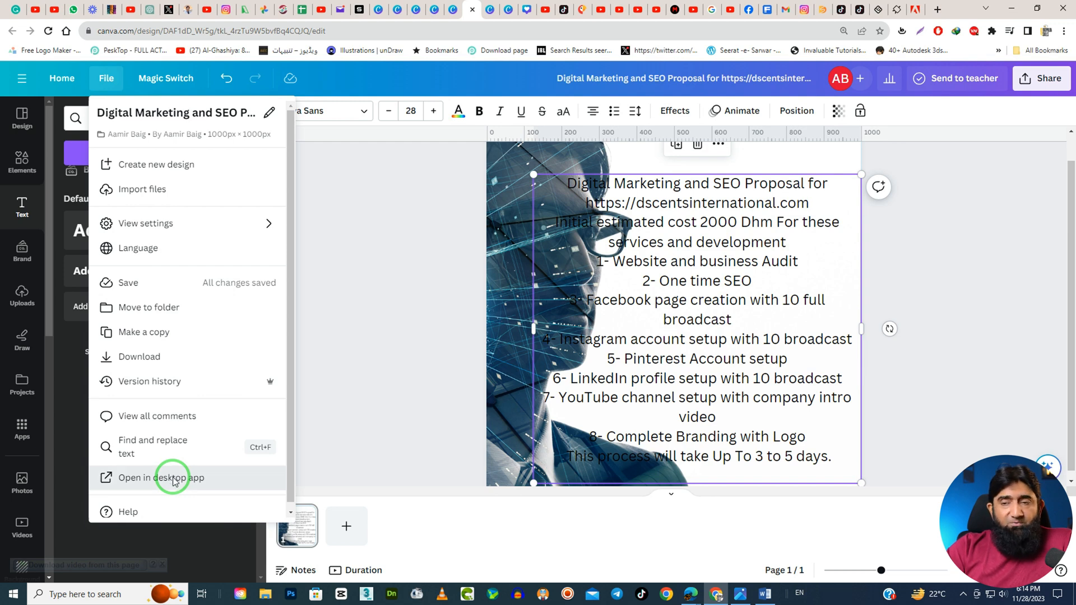